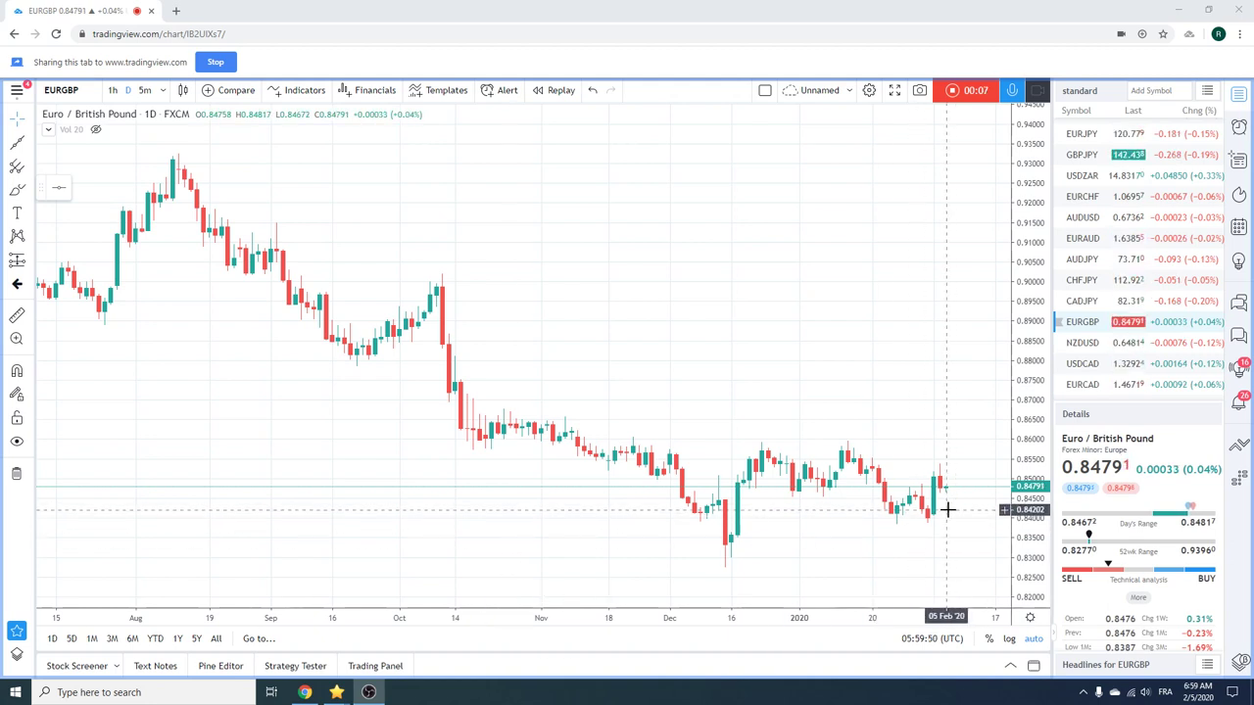
Zoom out the EURGBP daily chart to show price back to May 2019, then scroll the watchlist.
scroll(924, 461, "down", 3)
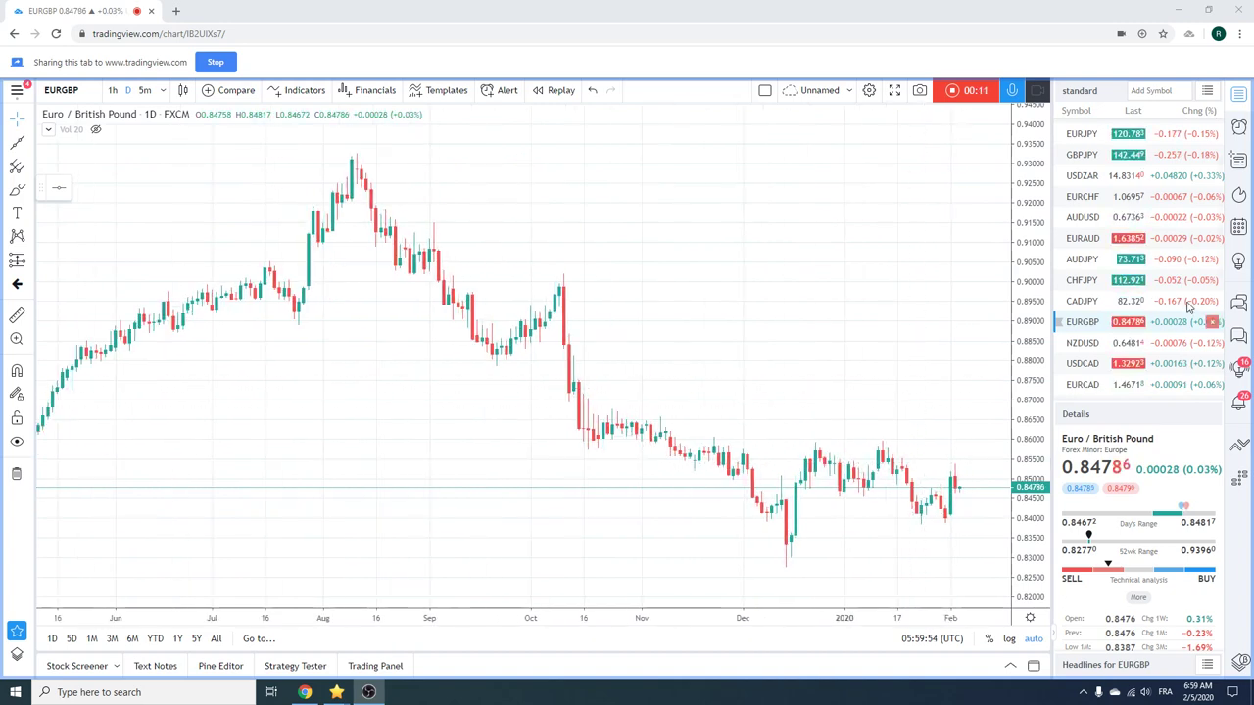
scroll(1164, 305, "down", 1)
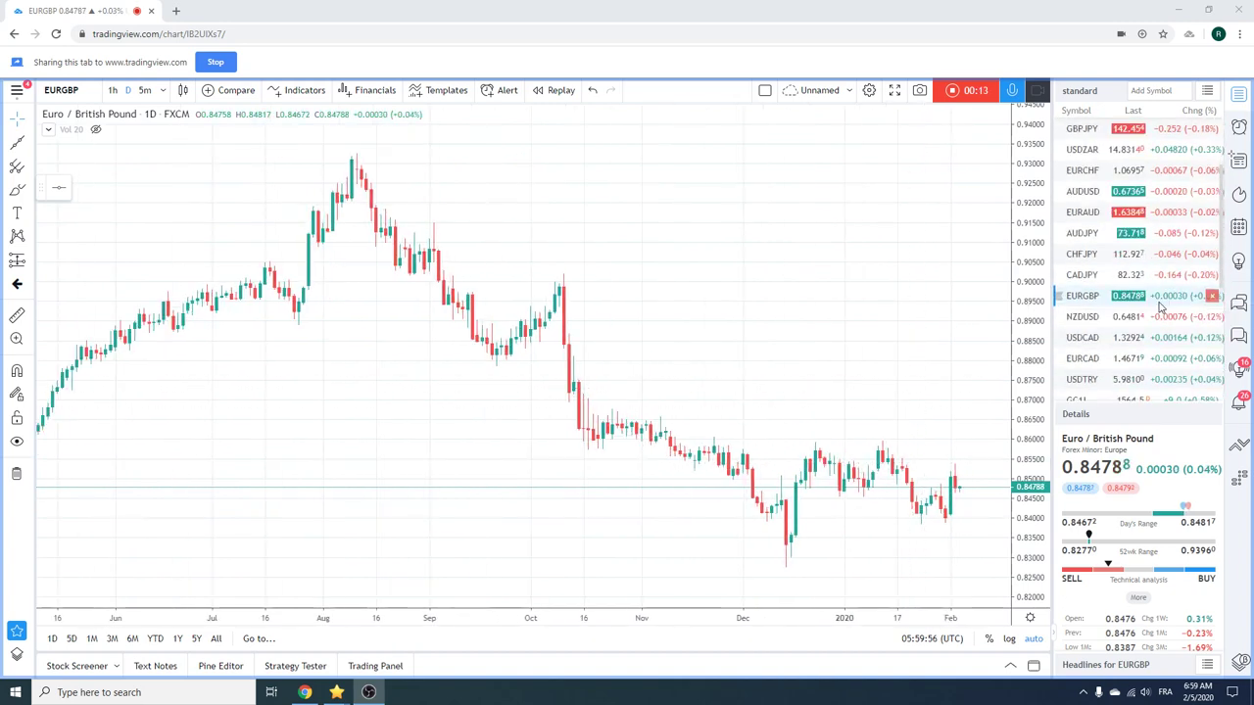
scroll(1163, 306, "up", 3)
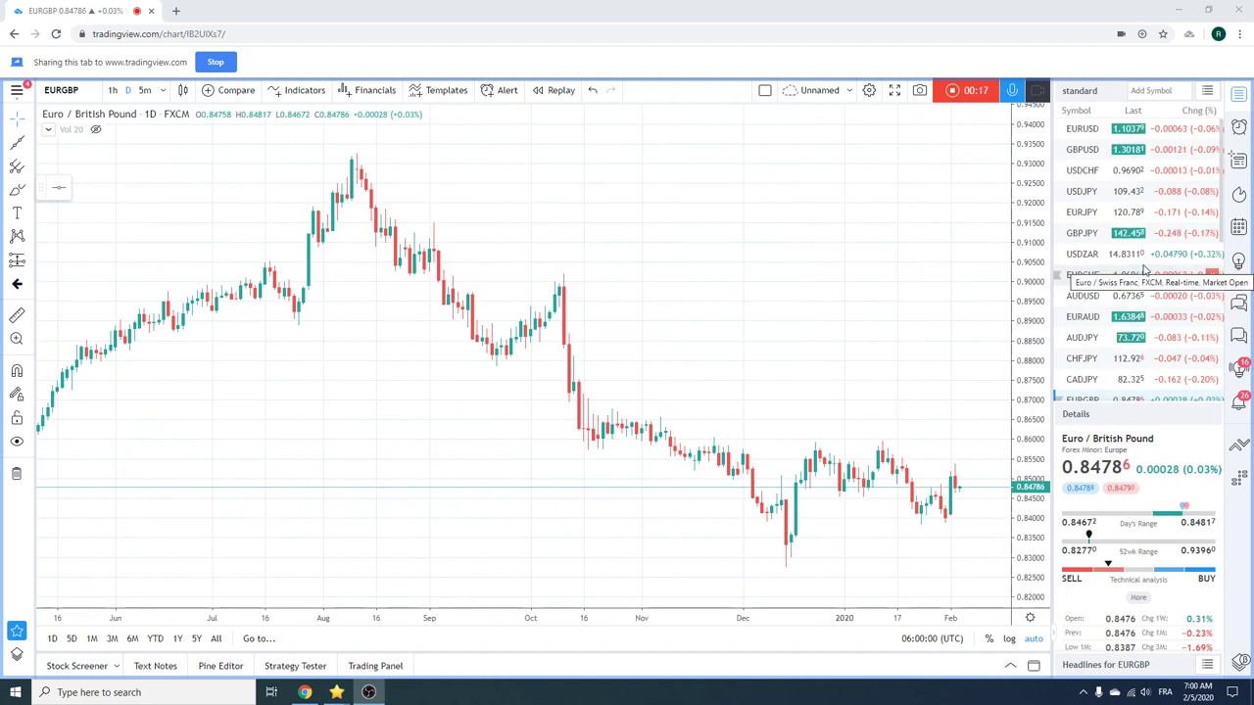
scroll(1144, 270, "down", 5)
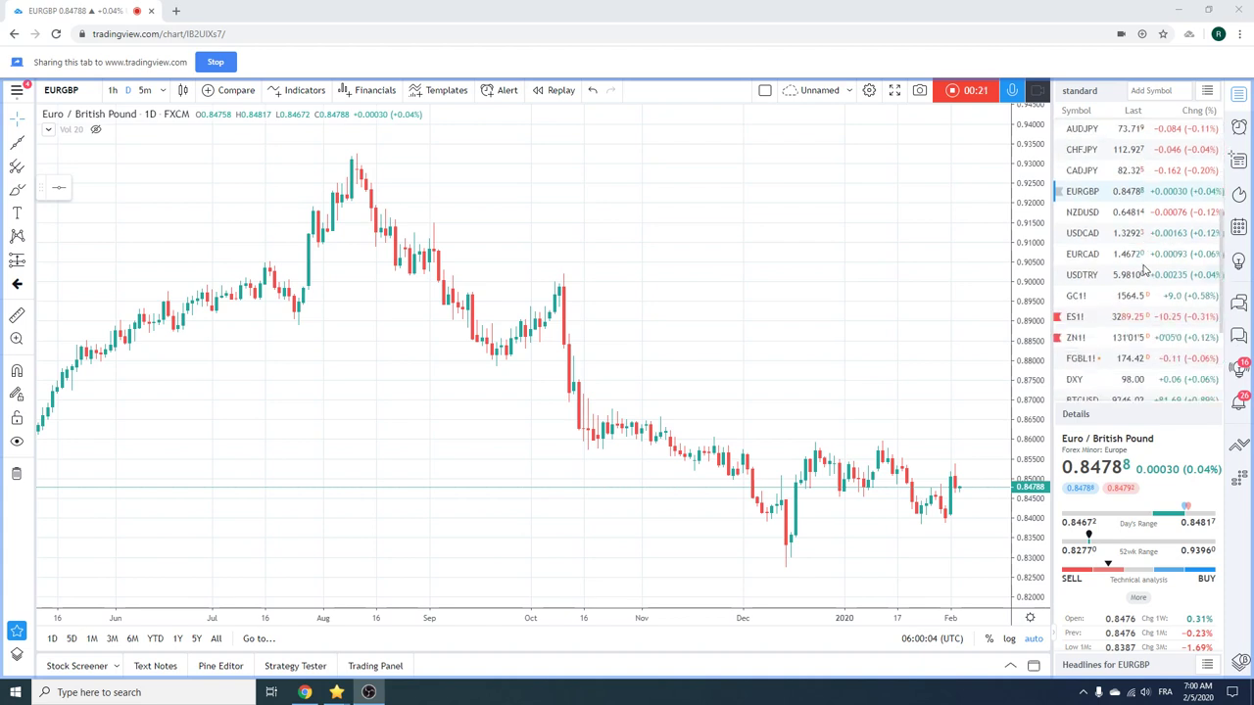
Load ES1! from the watchlist, check its 1h candles, then return it to daily.
left_click(1127, 317)
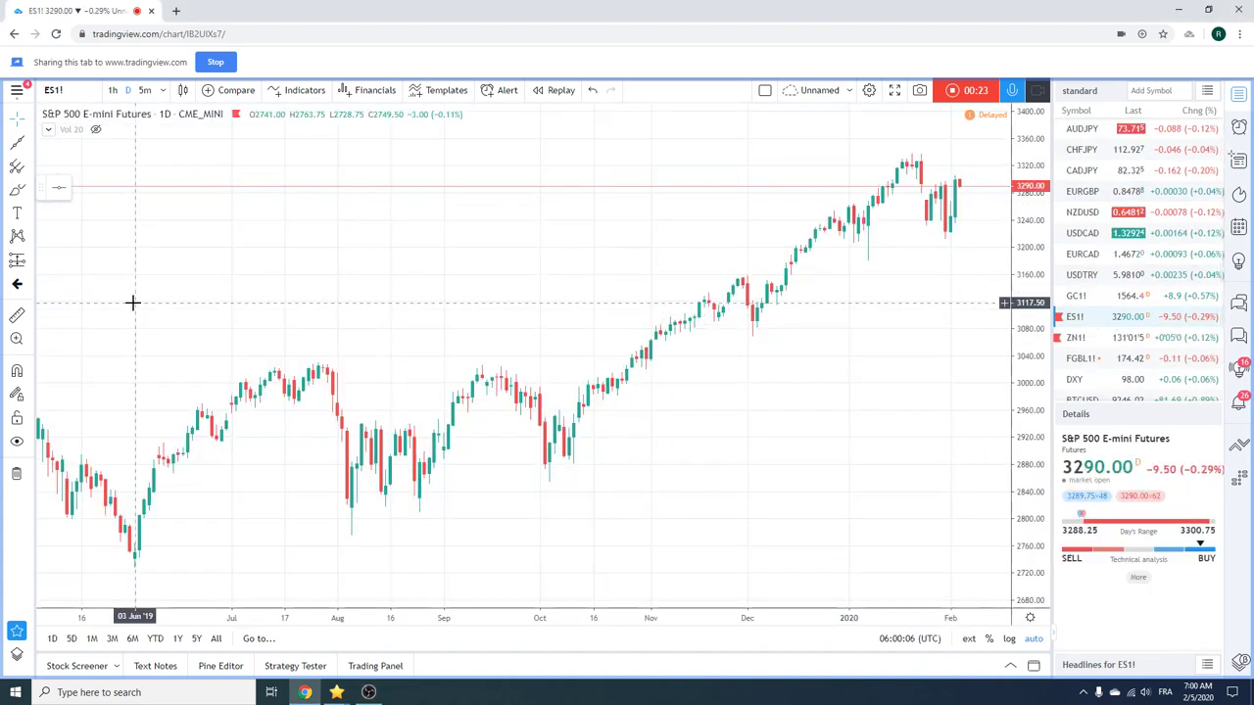
left_click(112, 89)
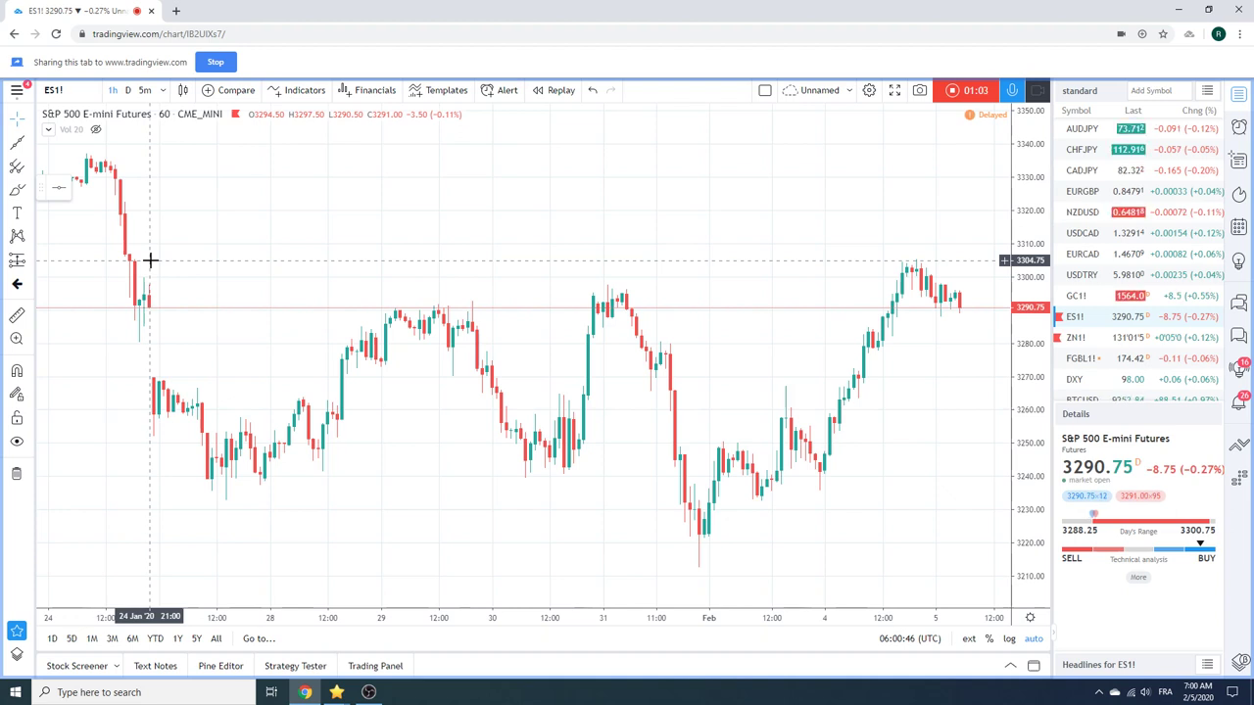
left_click(127, 90)
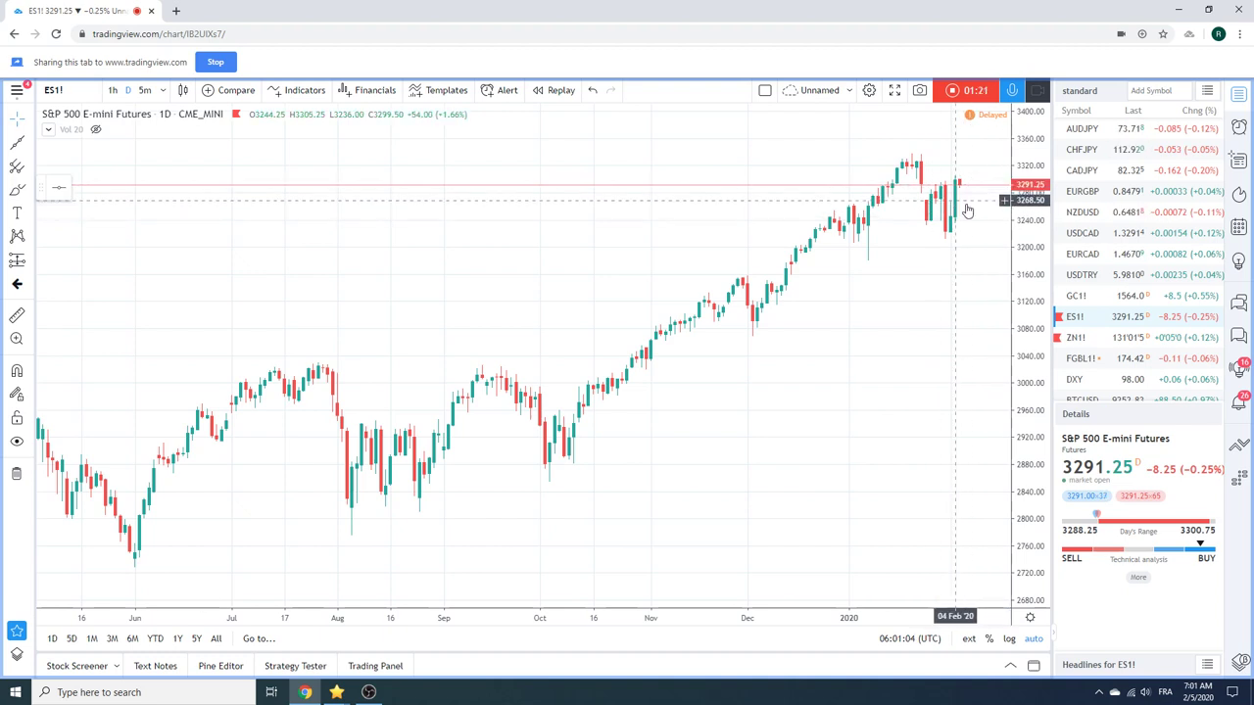
scroll(1099, 217, "up", 2)
scroll(1099, 217, "up", 3)
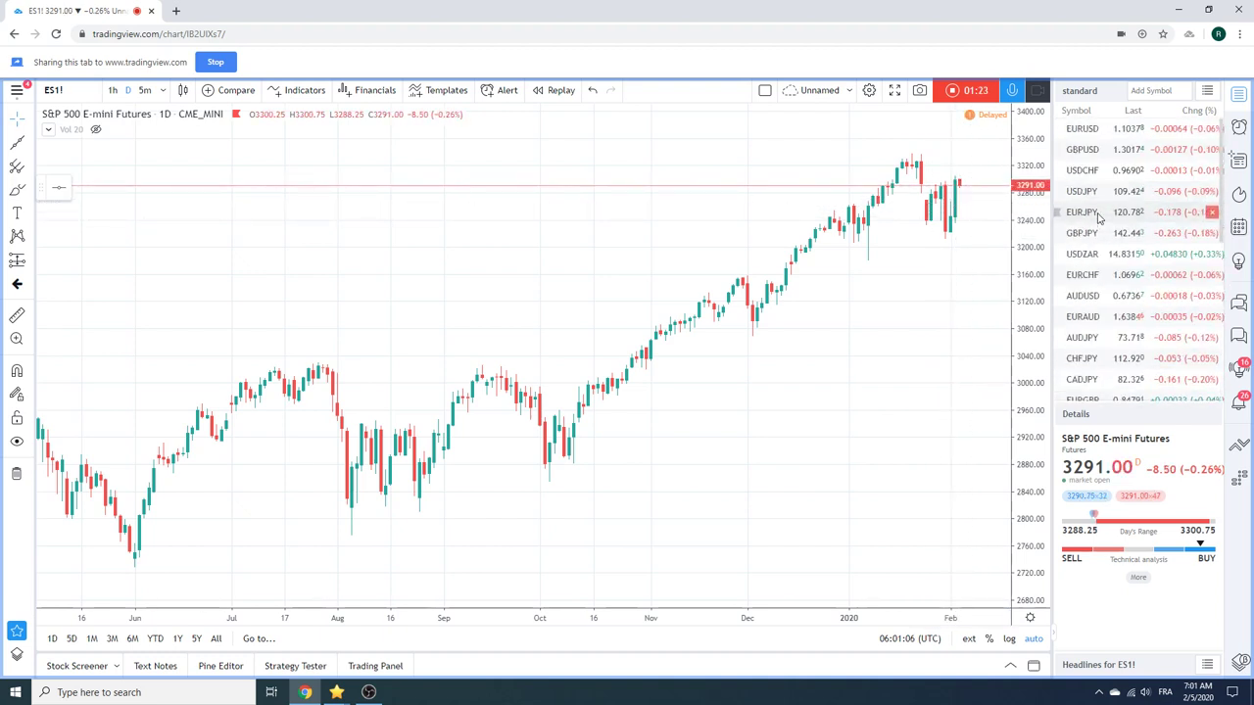
Load USDJPY, review it on 1h candles zoomed out, then return to the daily chart.
left_click(1099, 192)
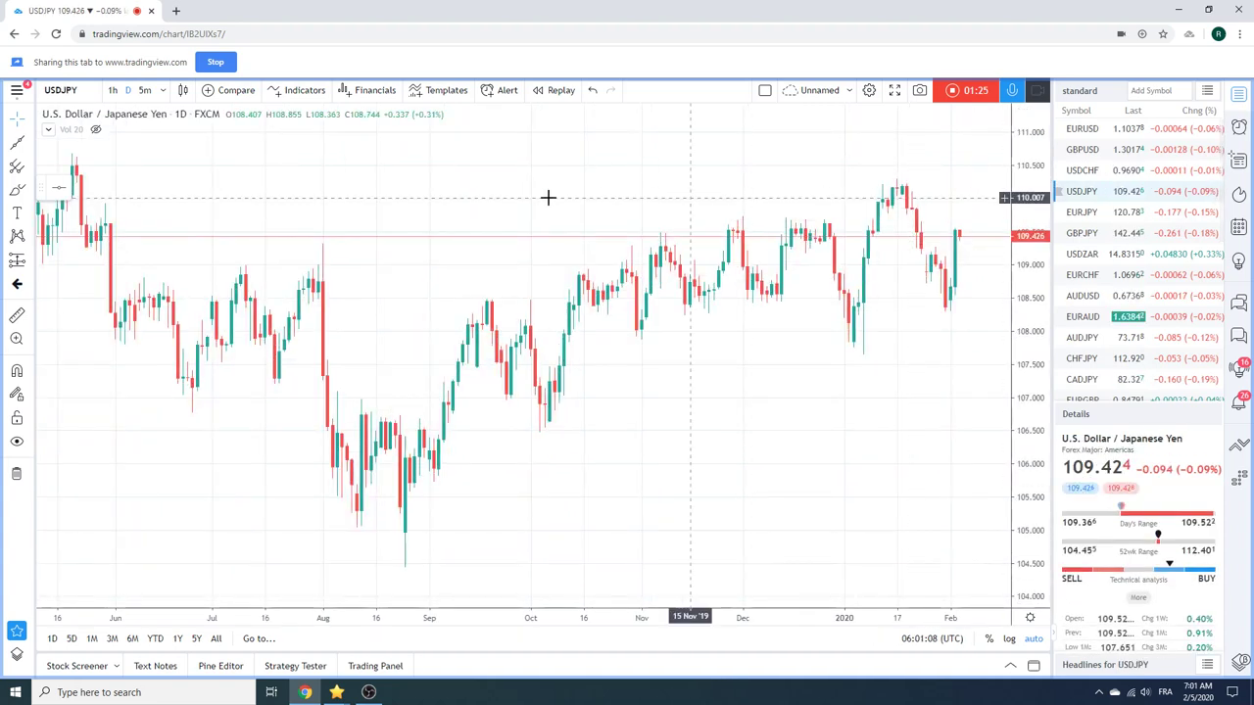
left_click(112, 90)
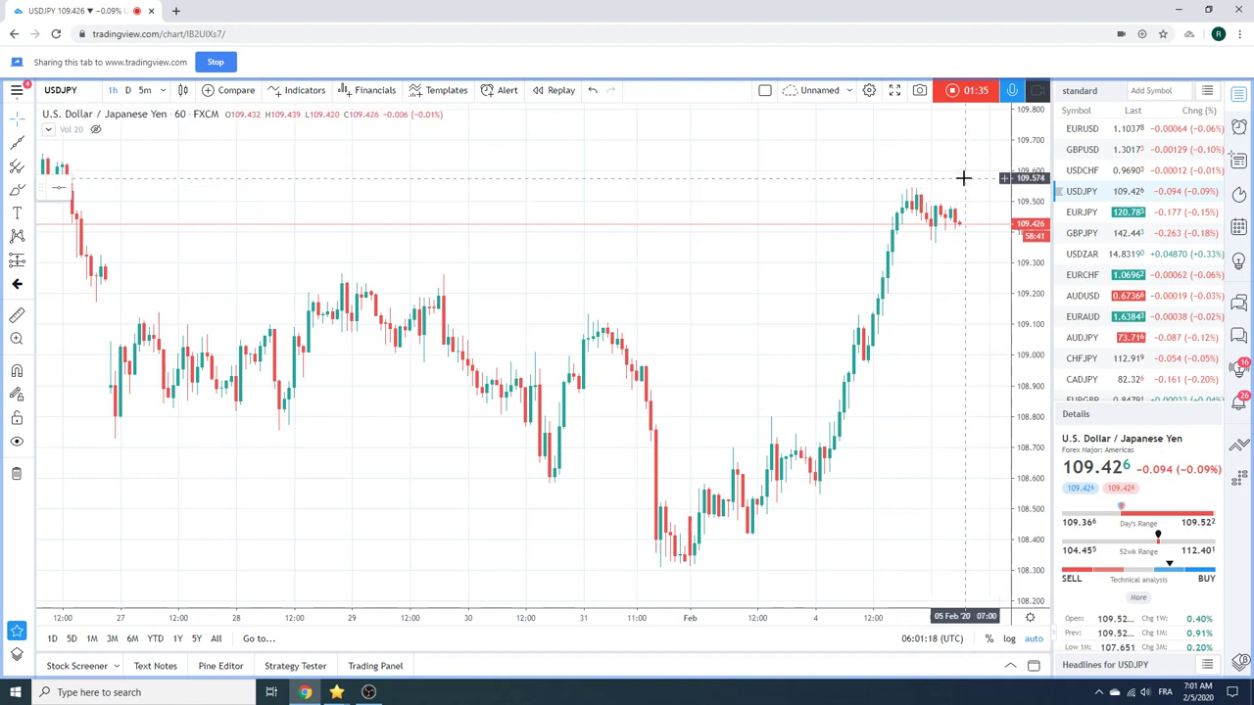
scroll(867, 293, "down", 2)
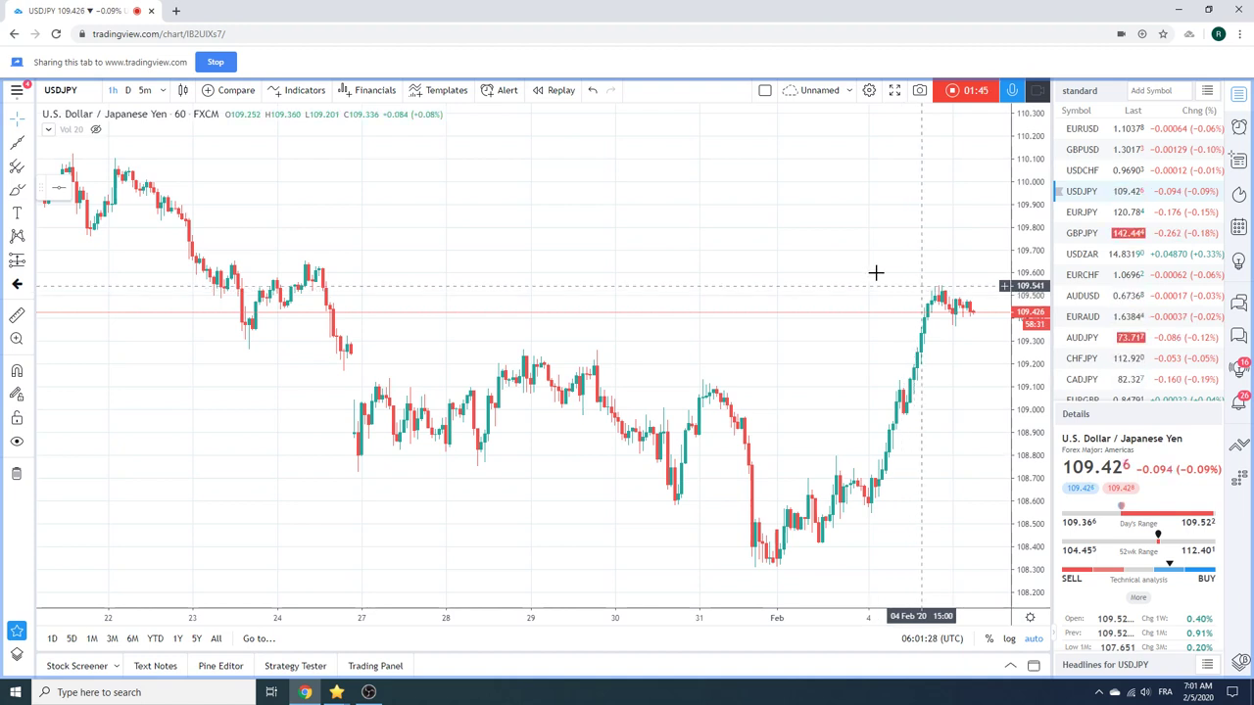
left_click(126, 91)
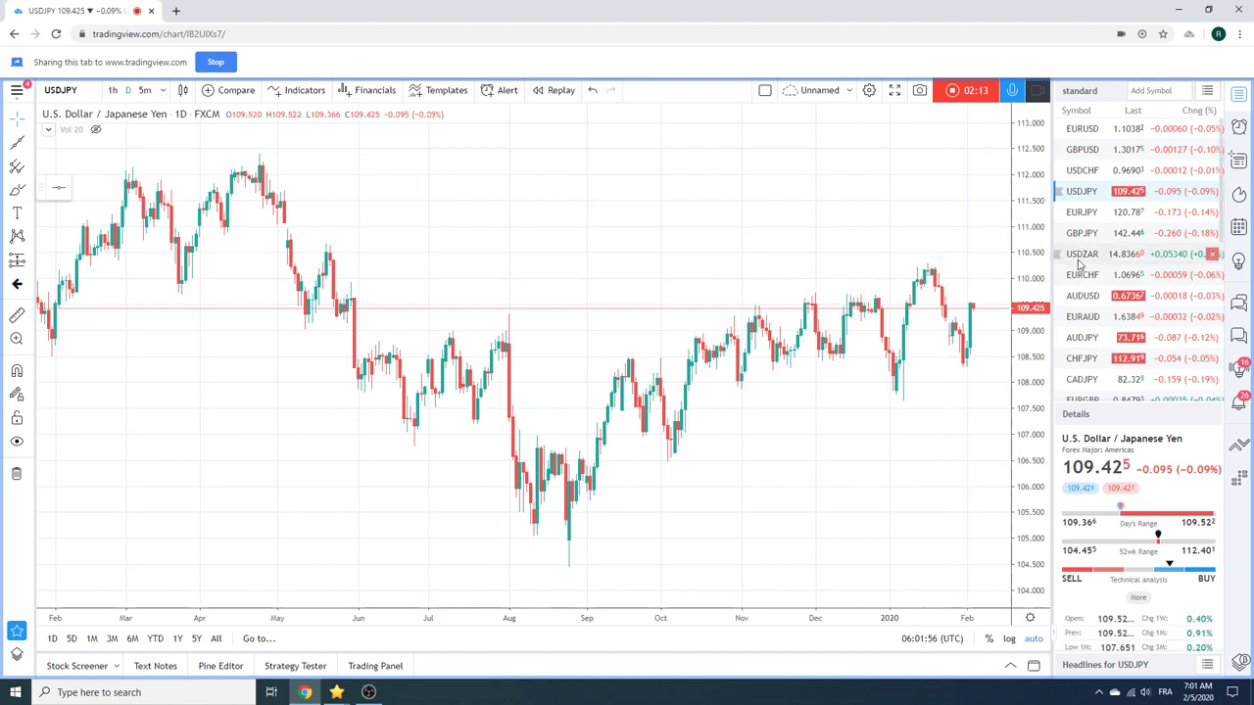
scroll(1130, 263, "down", 4)
scroll(1132, 274, "down", 4)
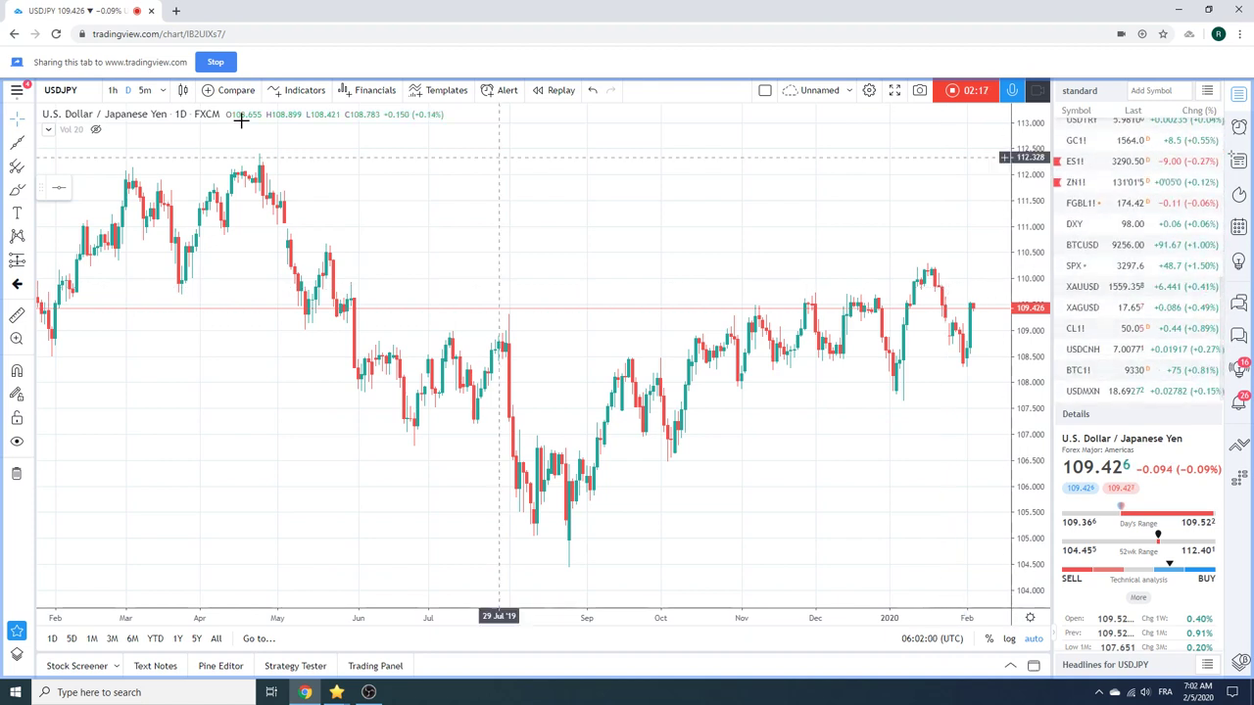
Change the chart symbol to TSLA through the symbol search.
left_click(87, 92)
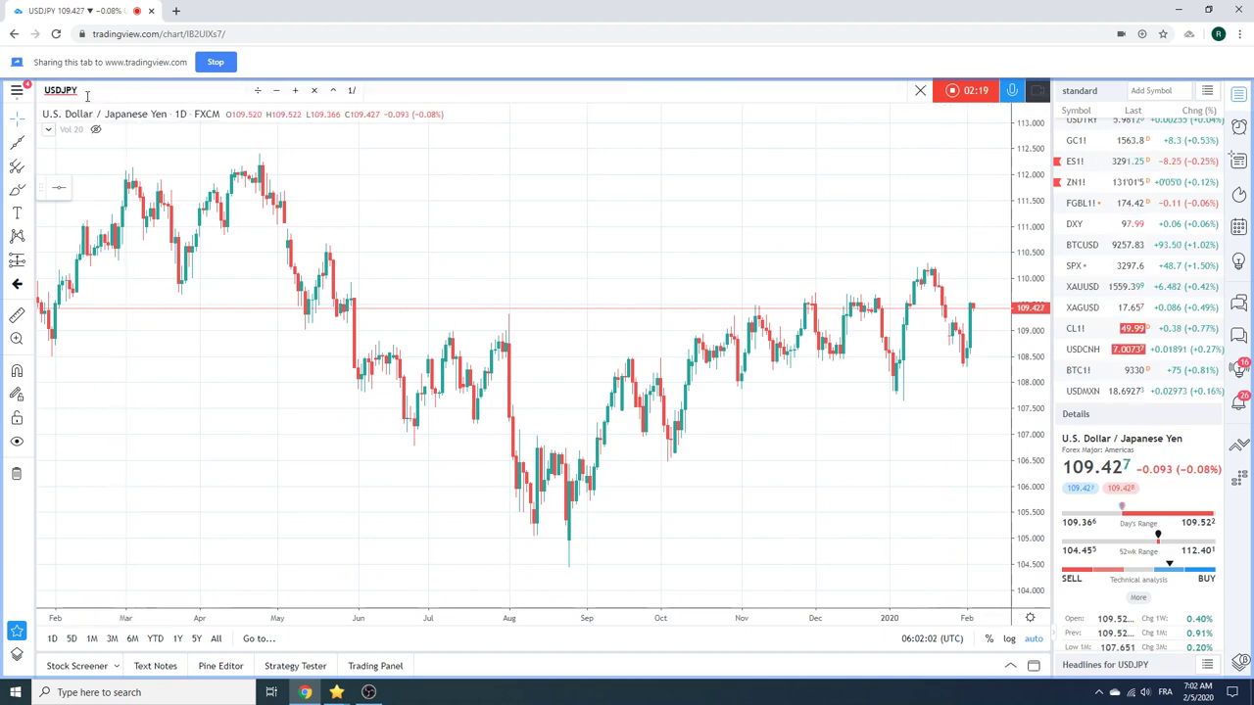
type("TS")
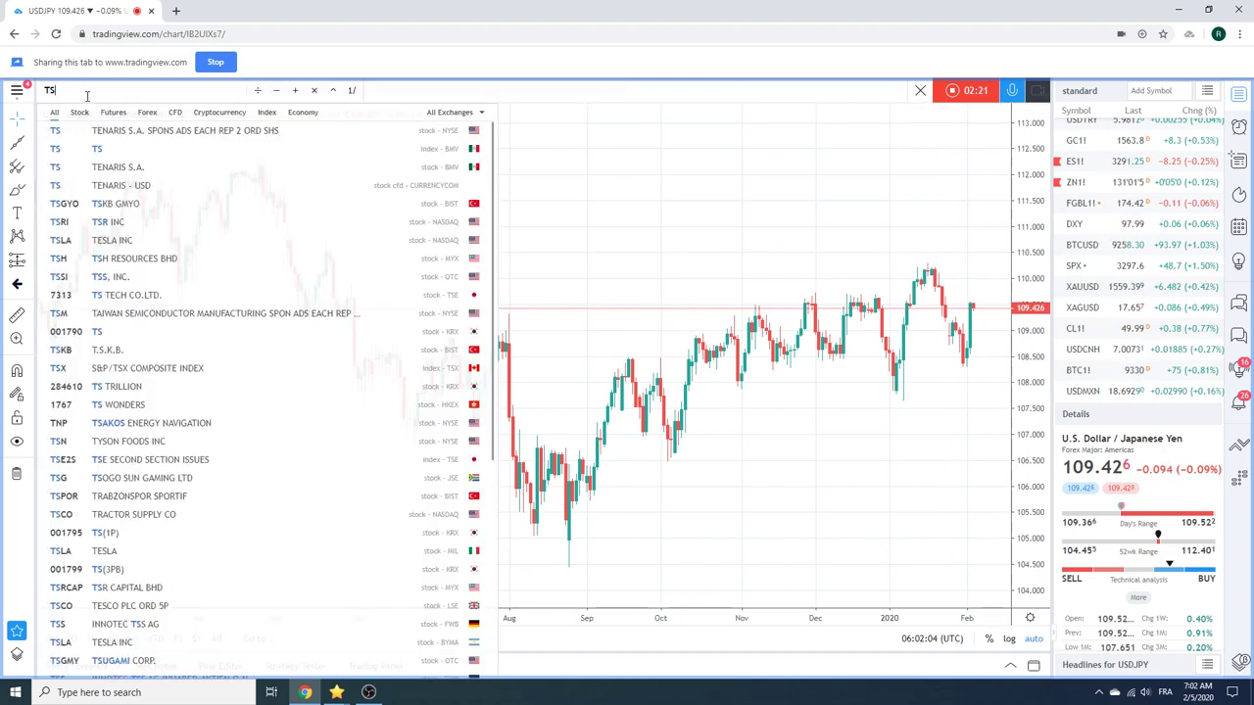
type("LA")
key("Return")
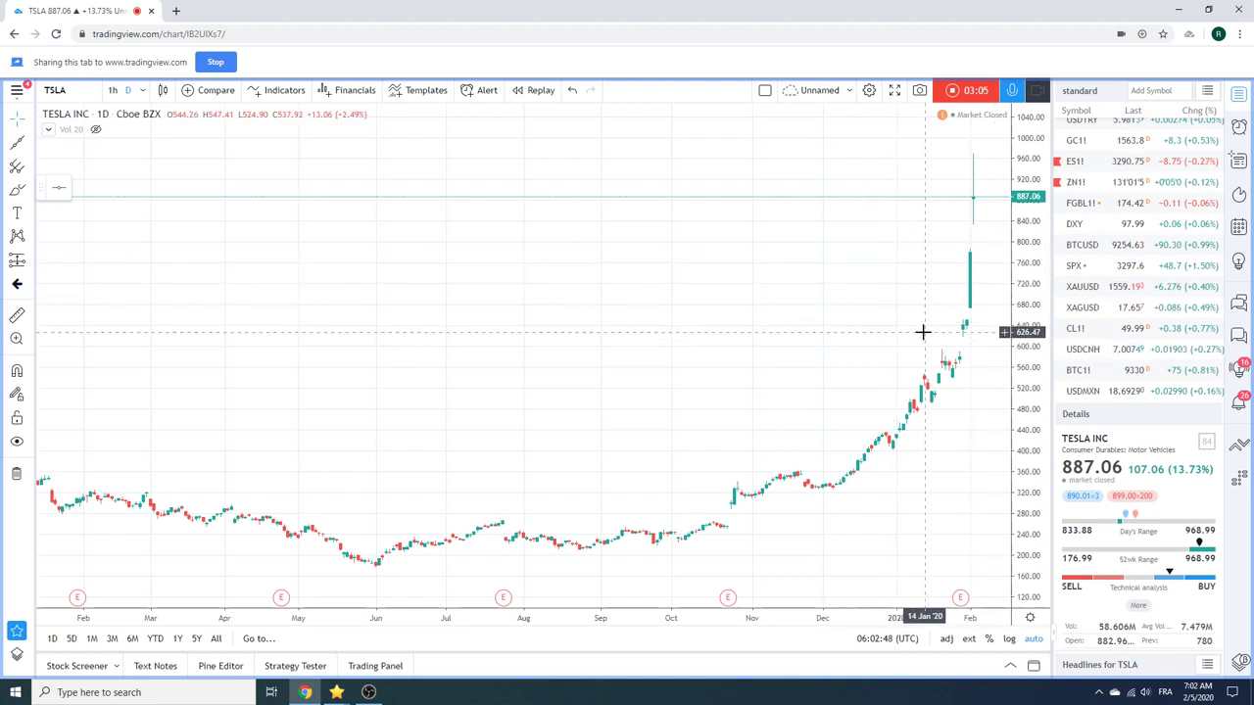
Zoom the TSLA daily chart out to about May 2019 onward and return the watchlist to the top.
scroll(871, 358, "down", 5)
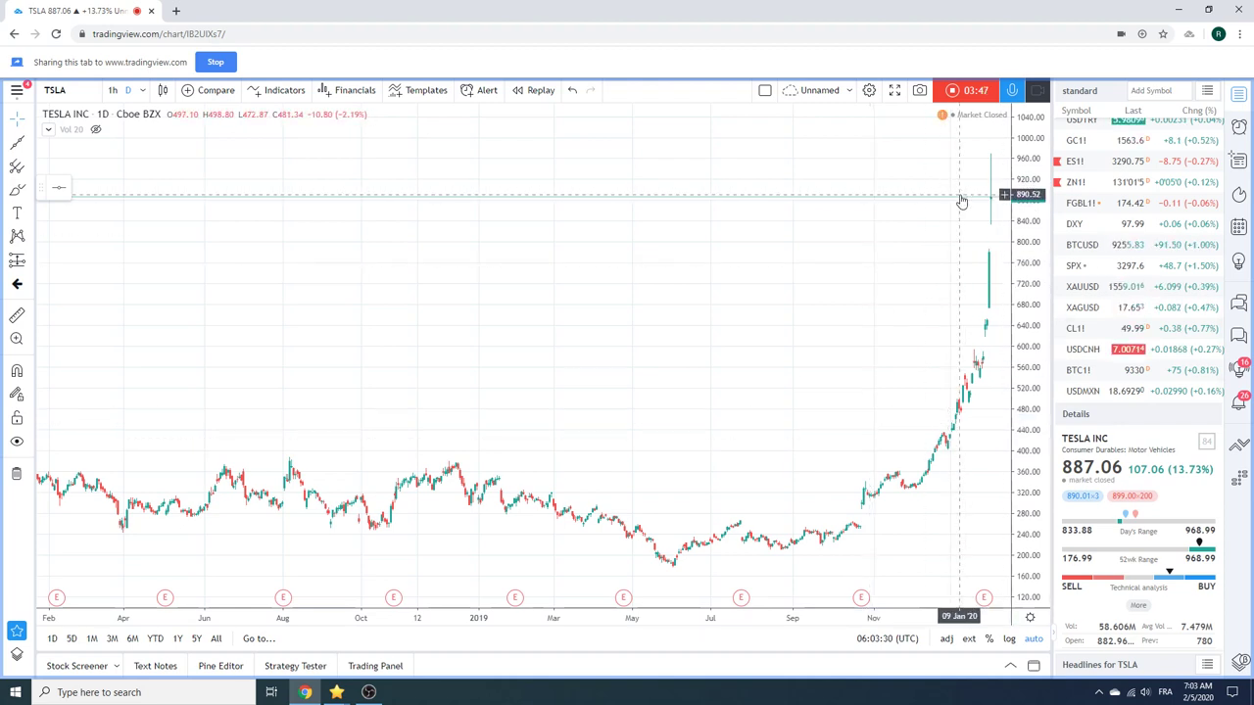
scroll(952, 206, "up", 1)
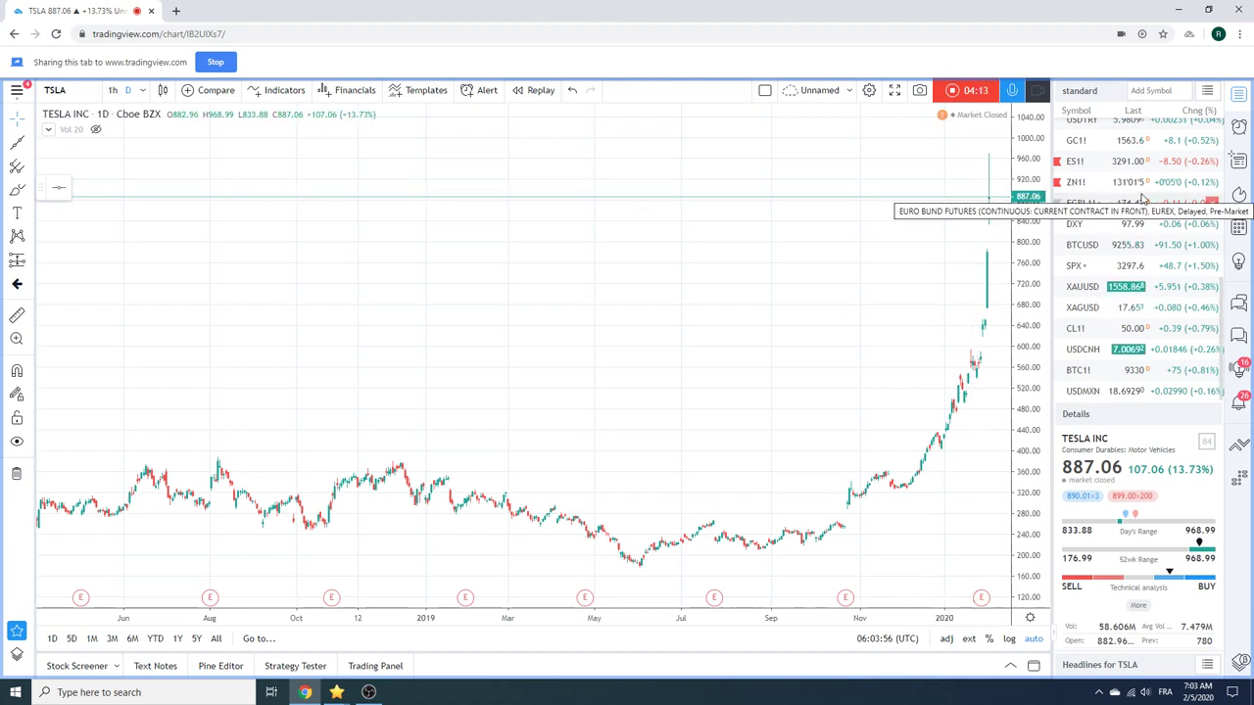
scroll(1133, 310, "down", 5)
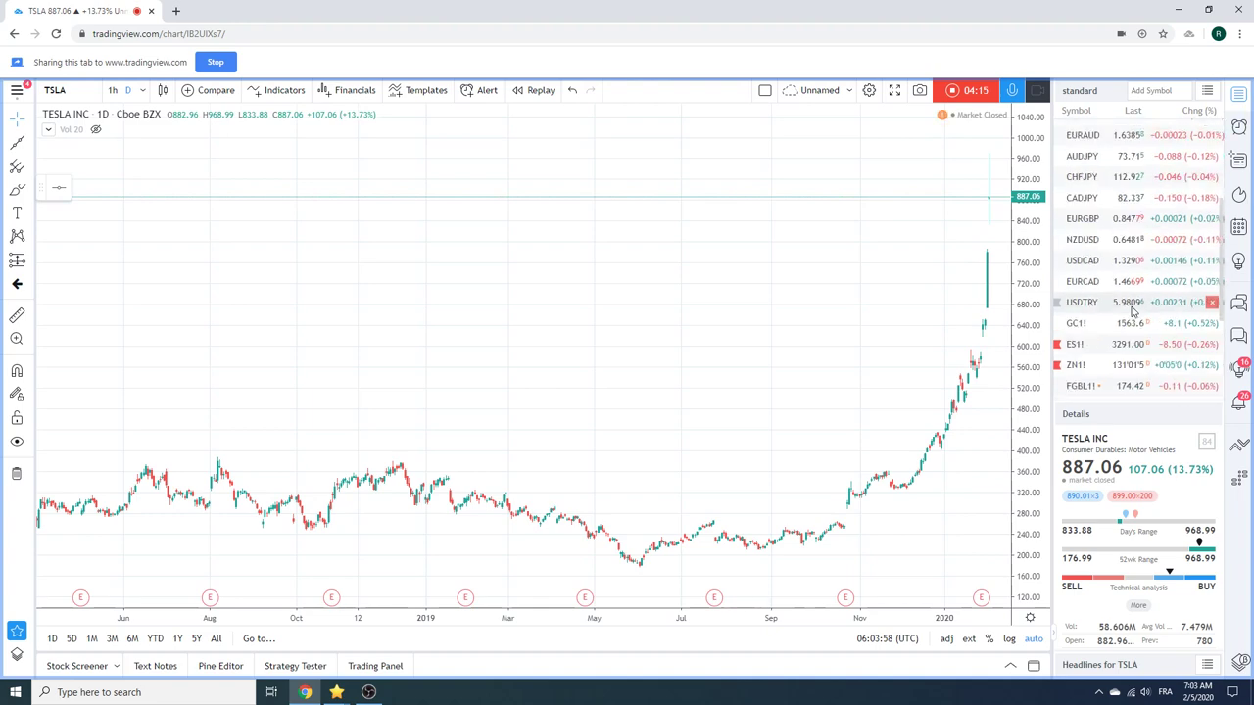
scroll(1134, 294, "up", 2)
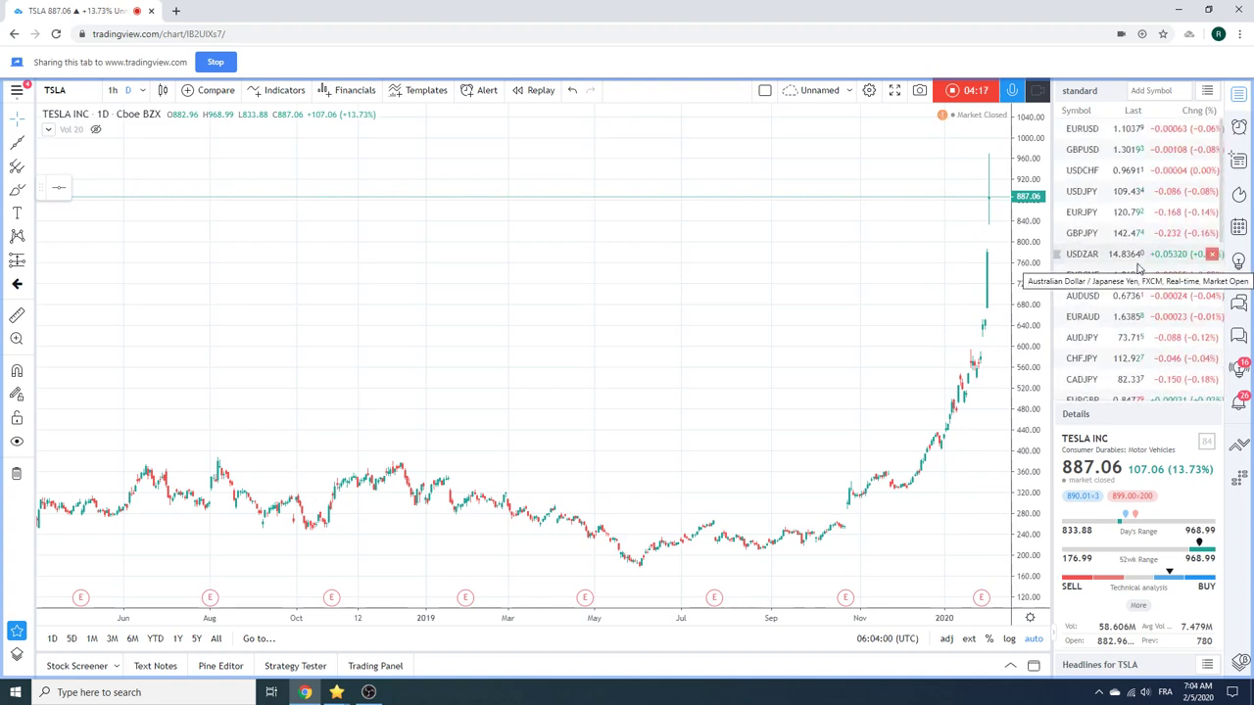
Load EURUSD and zoom into its daily candles, then switch to GBPUSD.
left_click(1090, 133)
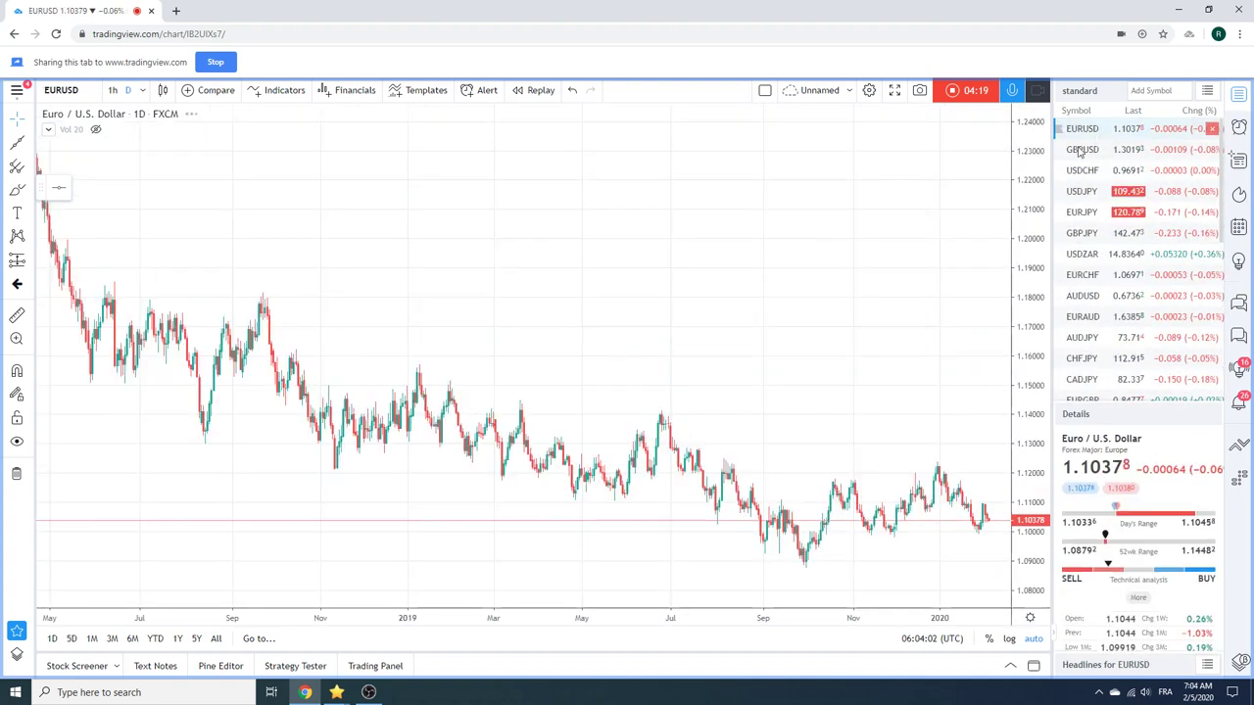
scroll(868, 320, "up", 1)
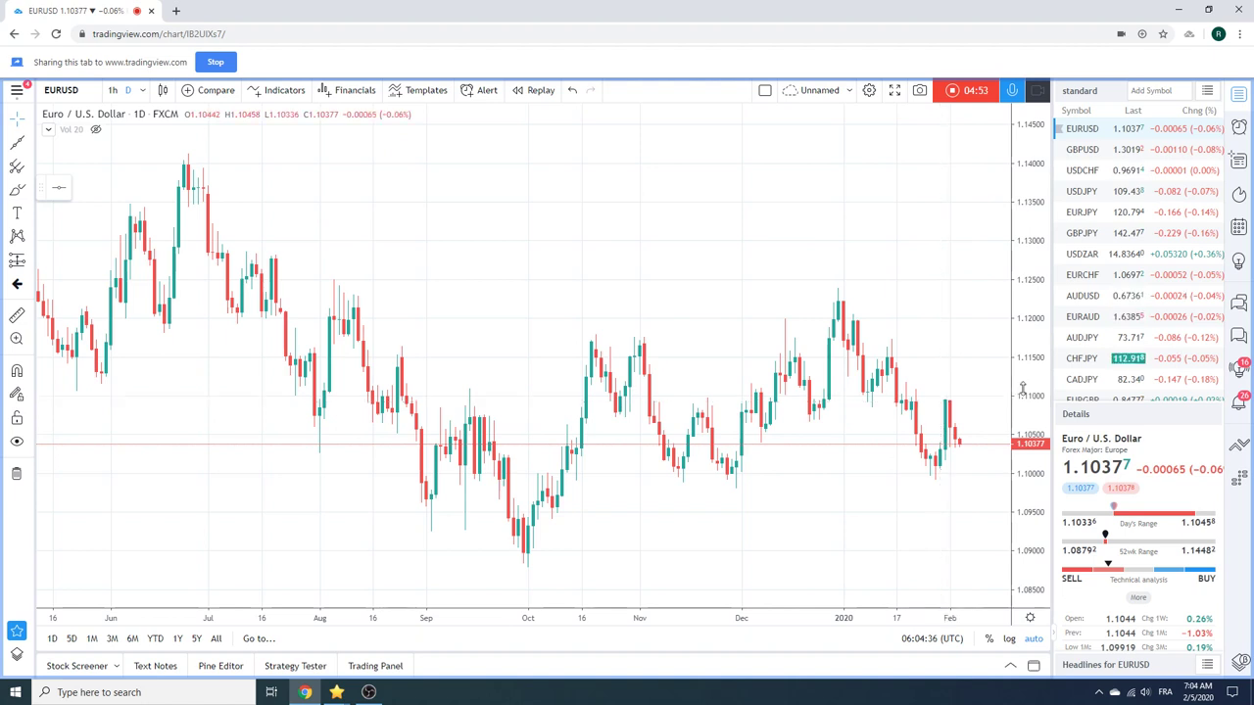
left_click(1088, 150)
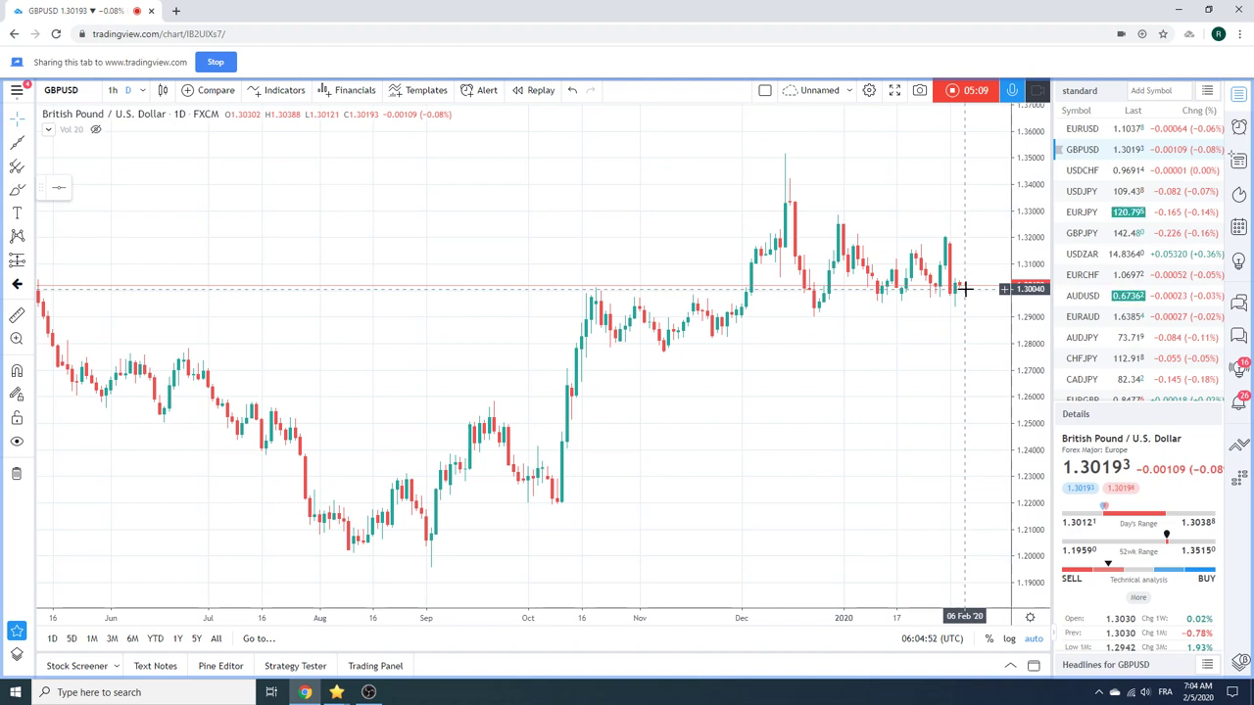
Select GBPJPY in the watchlist to load its daily chart.
left_click(1086, 234)
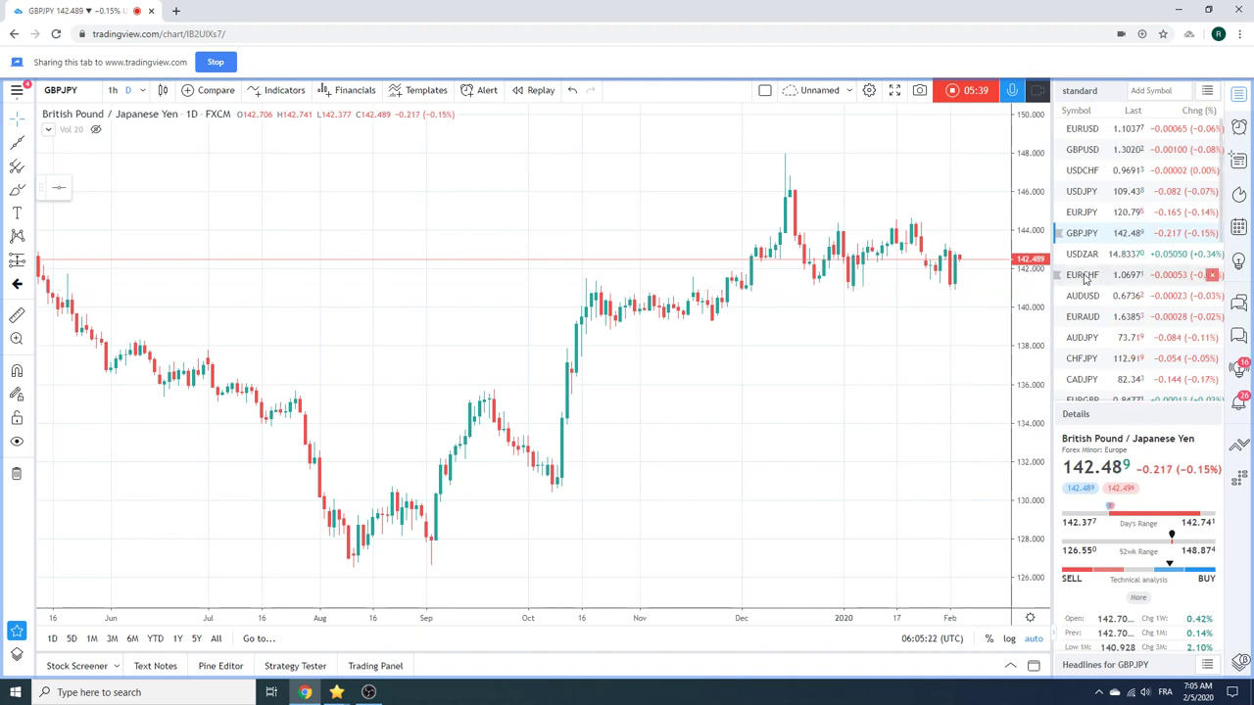
Select USDJPY in the watchlist and zoom out its daily chart.
left_click(1089, 194)
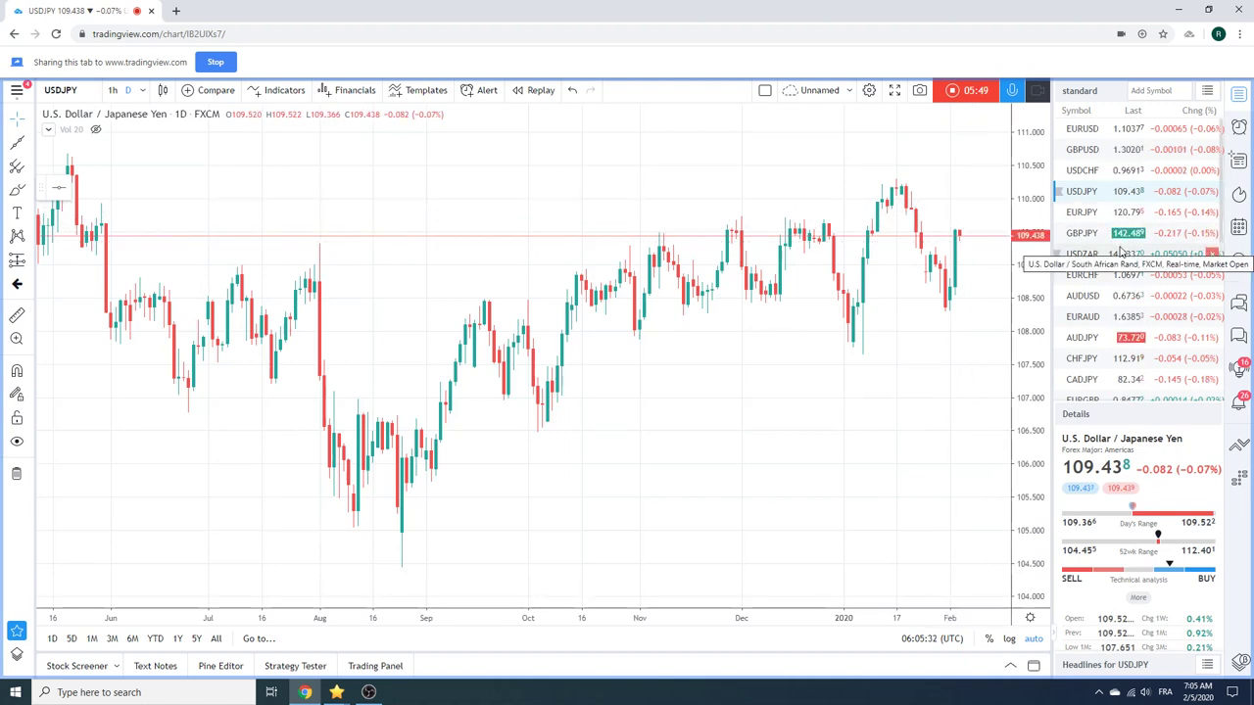
scroll(1122, 252, "down", 3)
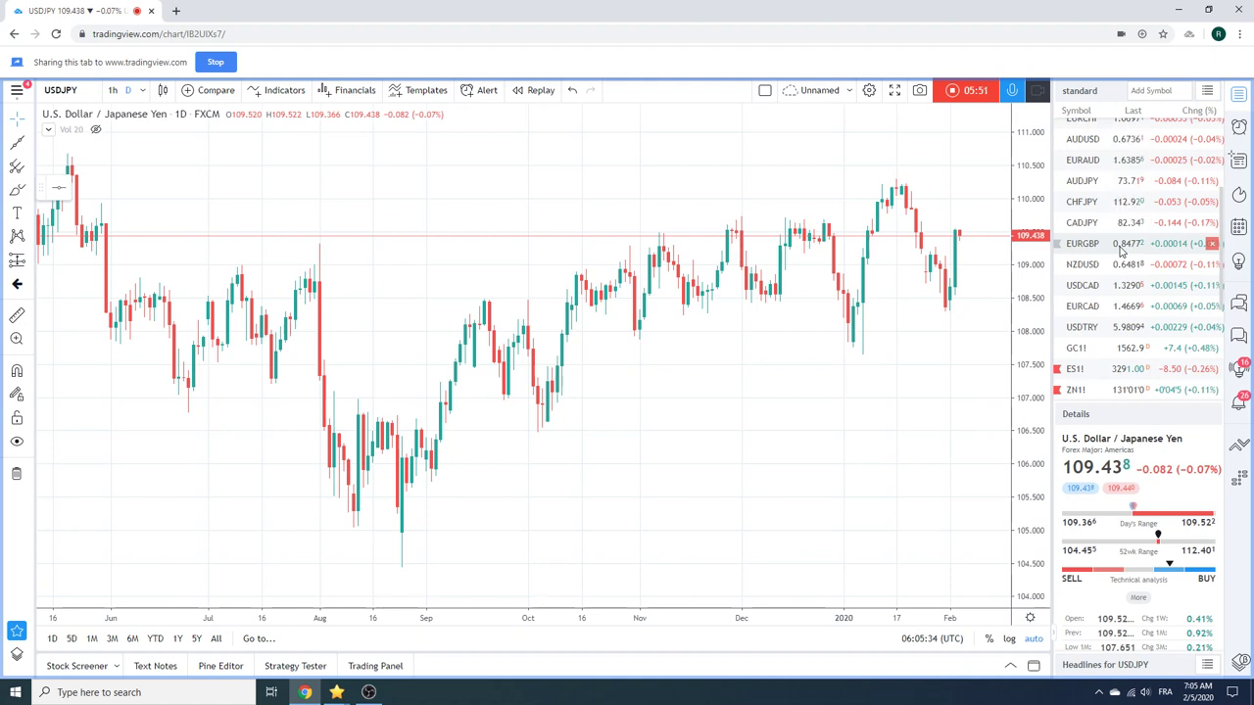
Load ZN1! and zoom in and out on its recent daily candles.
left_click(1130, 389)
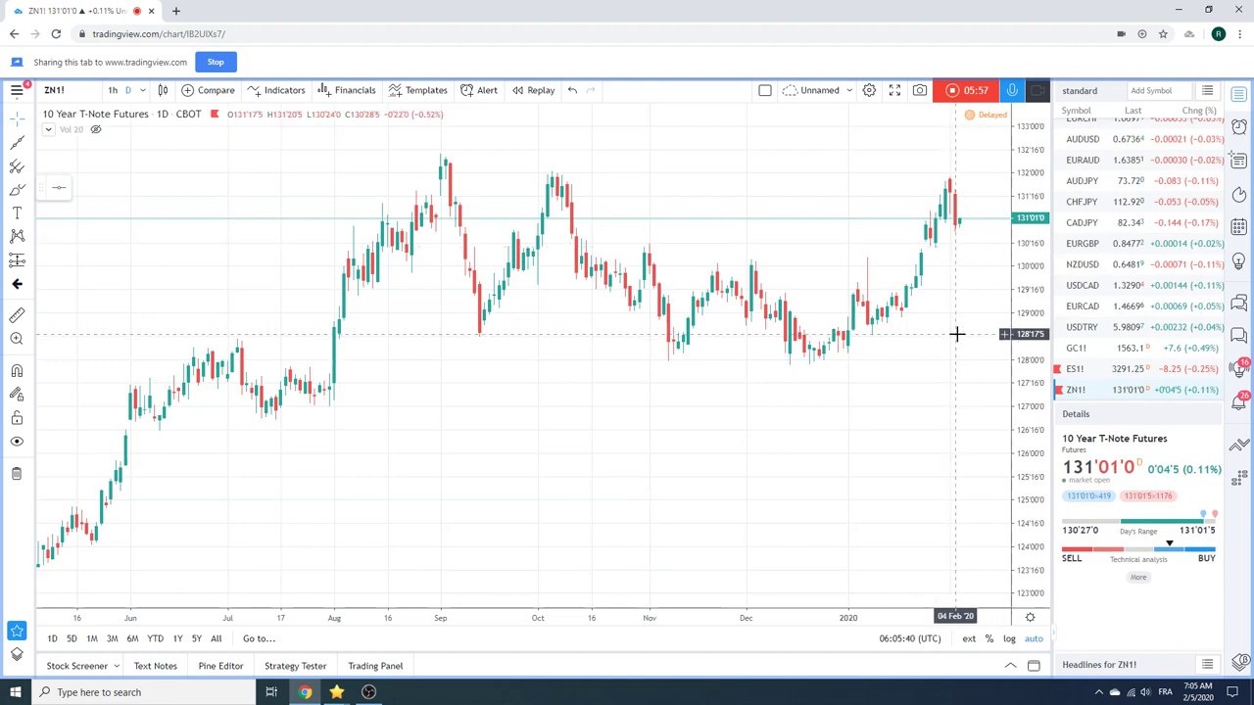
scroll(1127, 313, "down", 1)
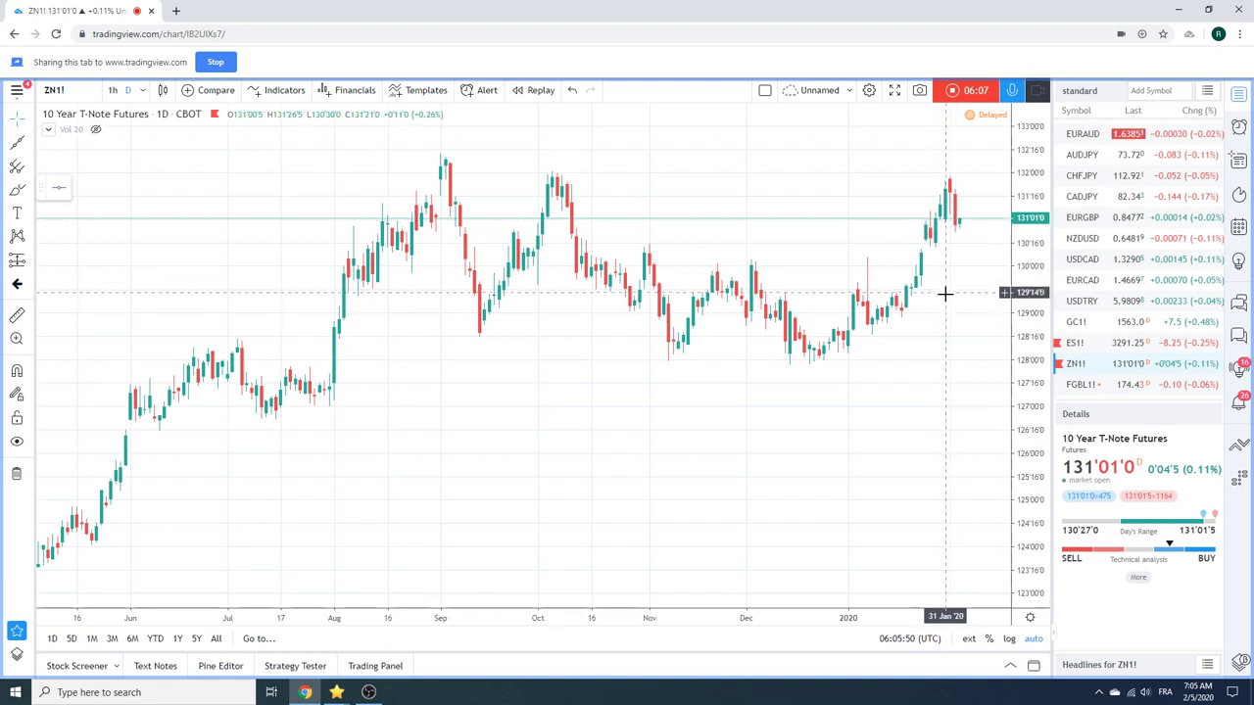
scroll(930, 319, "up", 2)
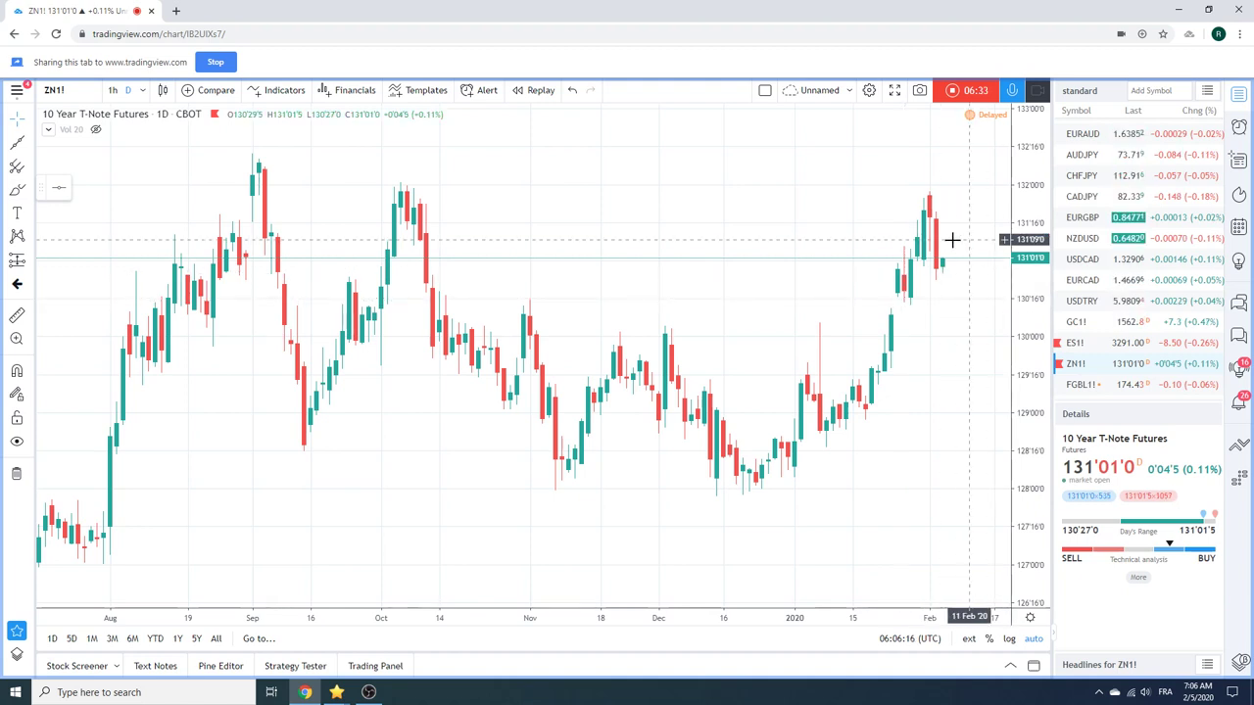
scroll(875, 224, "down", 2)
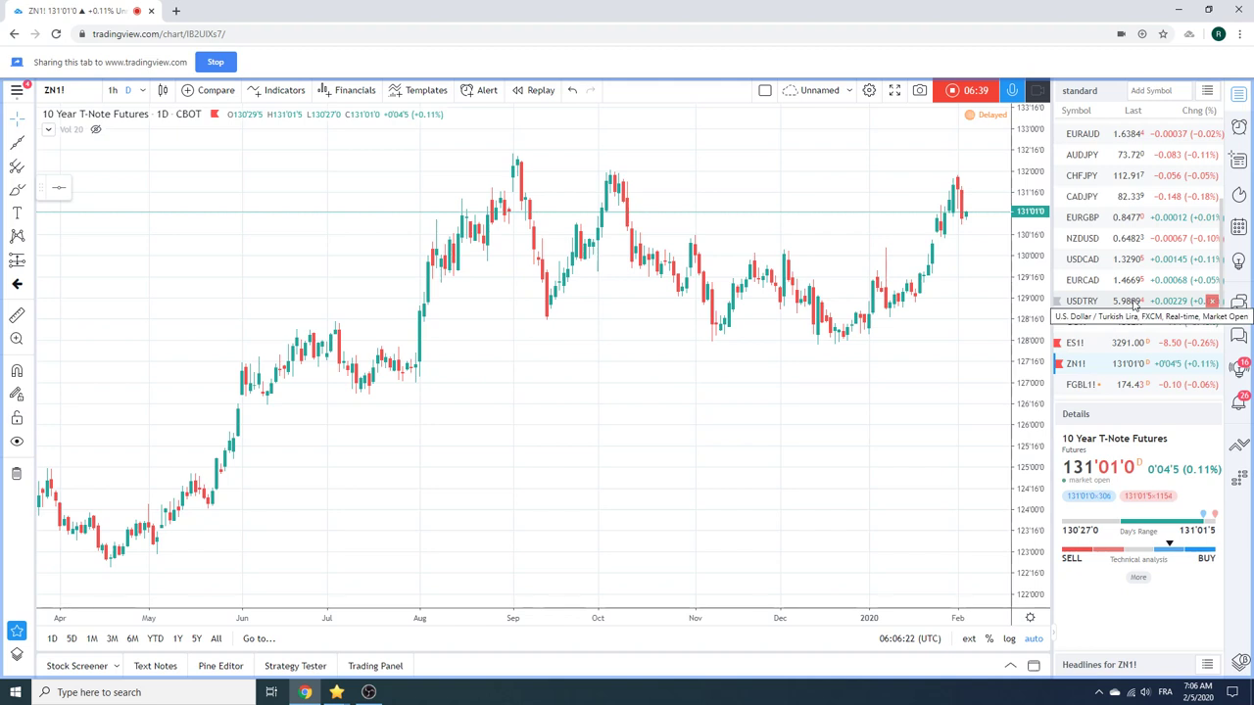
scroll(1133, 306, "up", 3)
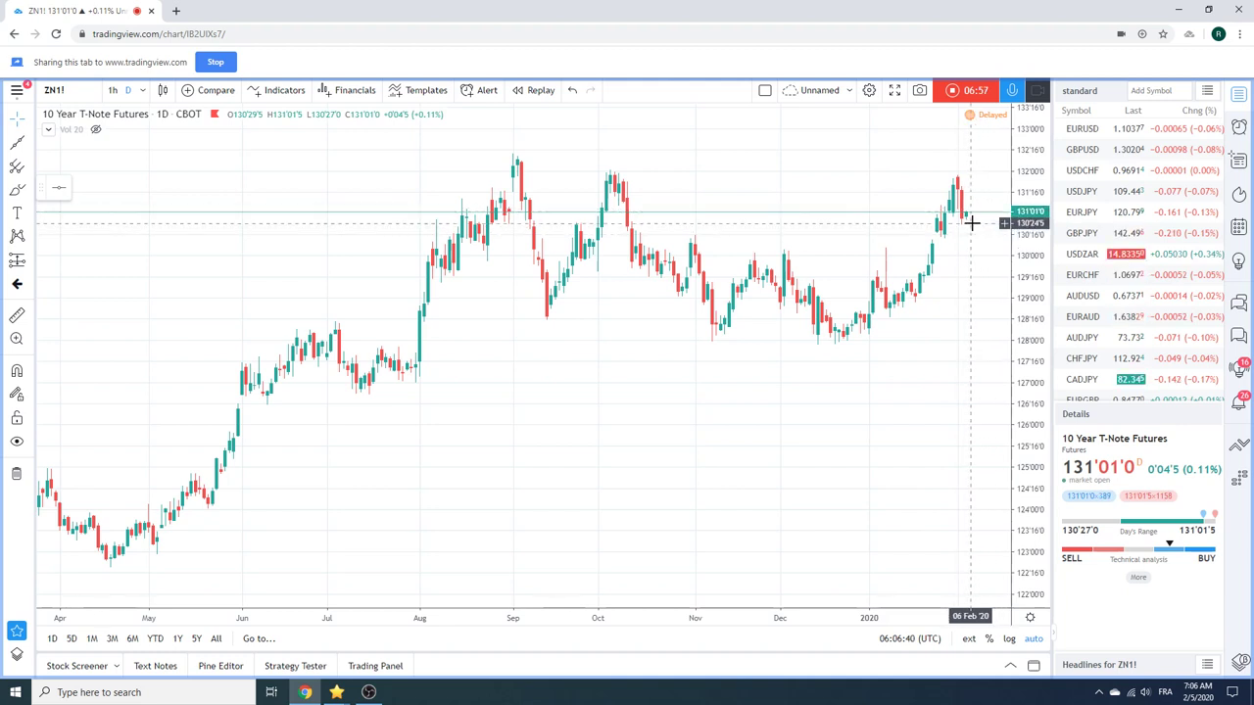
scroll(1122, 275, "down", 3)
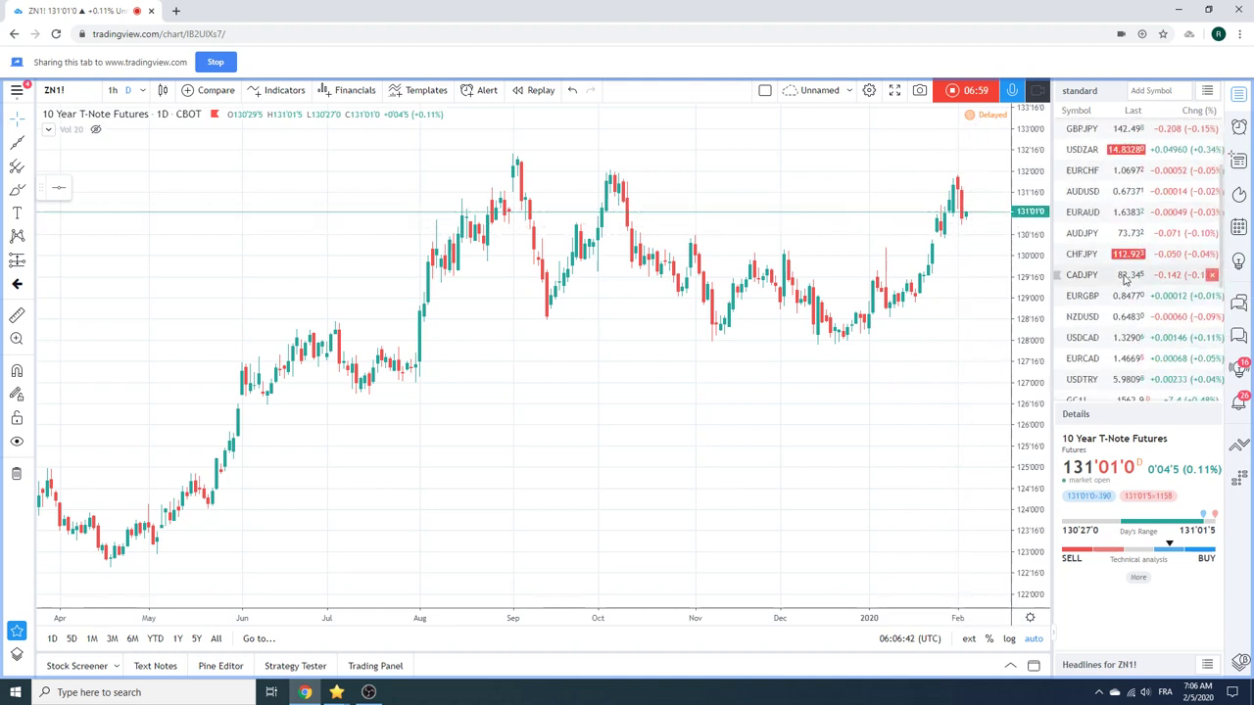
scroll(1125, 278, "up", 3)
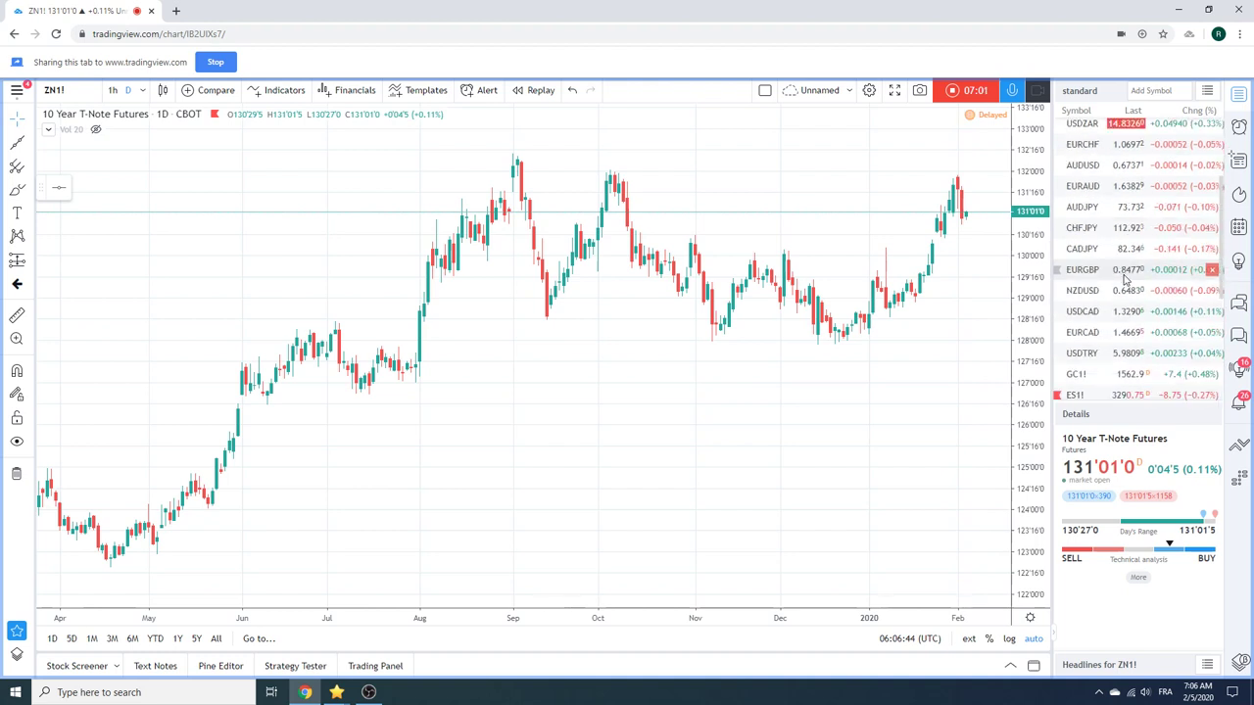
scroll(1126, 284, "down", 5)
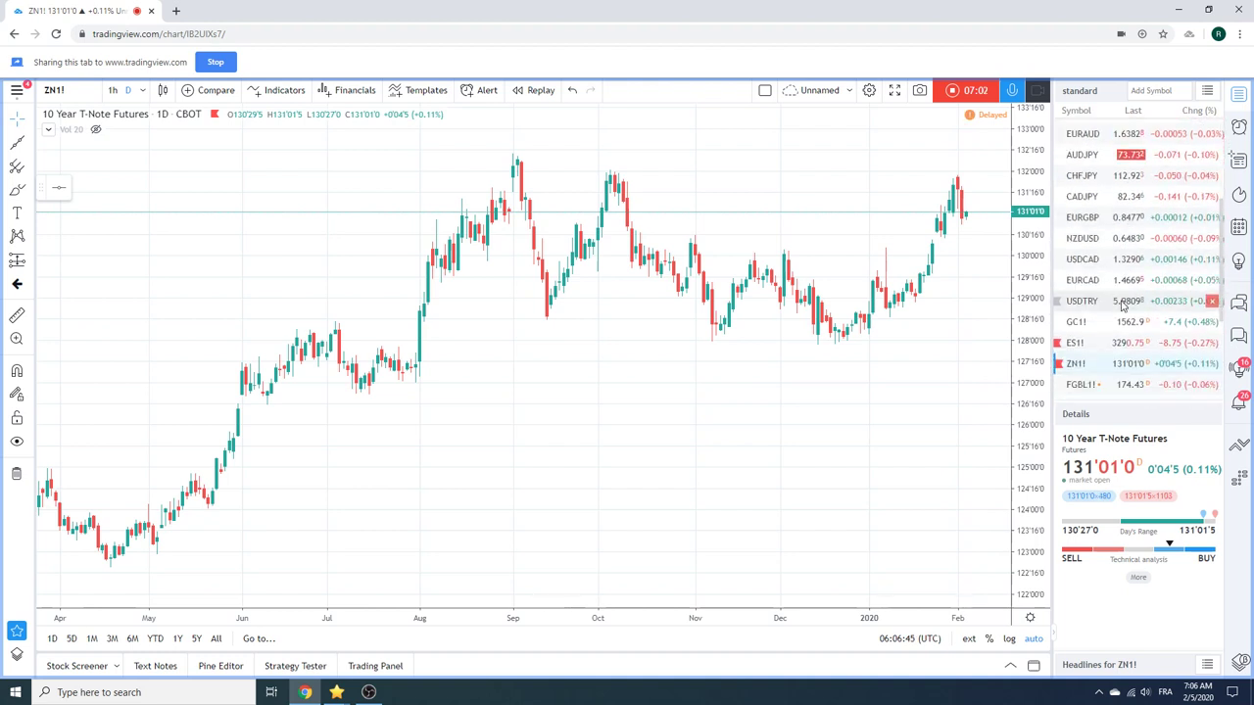
Load FGBL1! from the watchlist and adjust the zoom on its daily chart.
left_click(1132, 385)
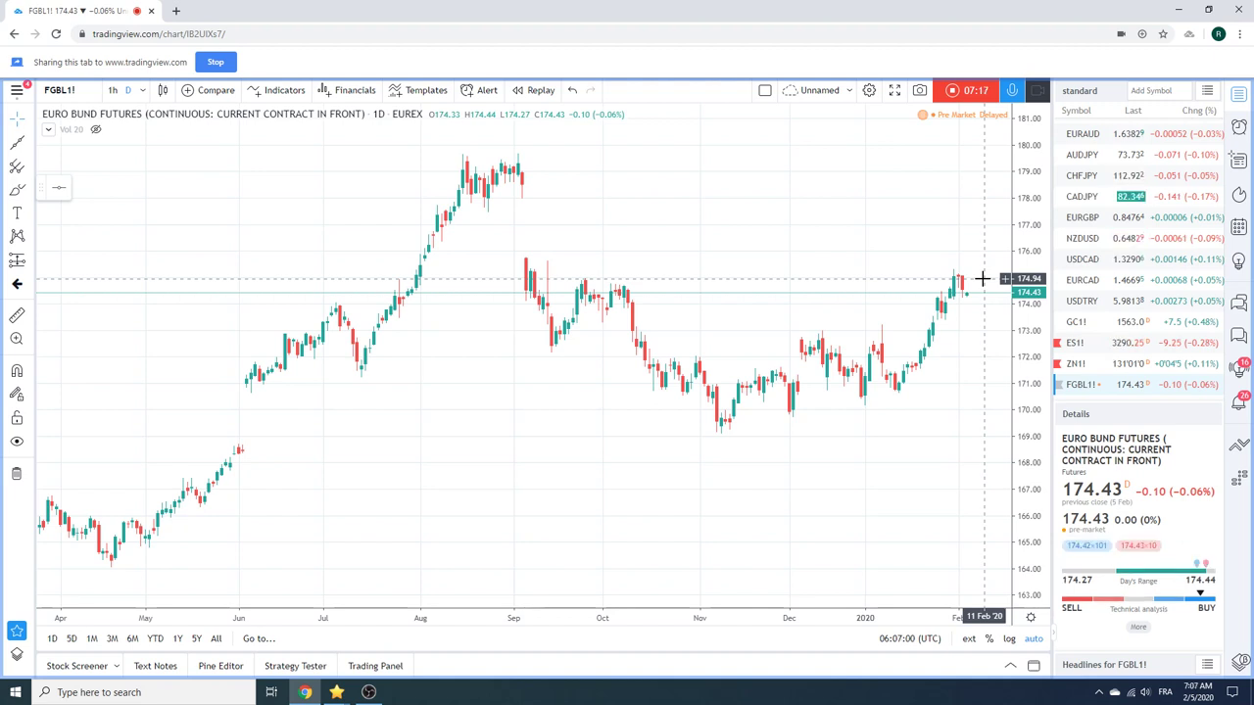
scroll(1120, 285, "down", 2)
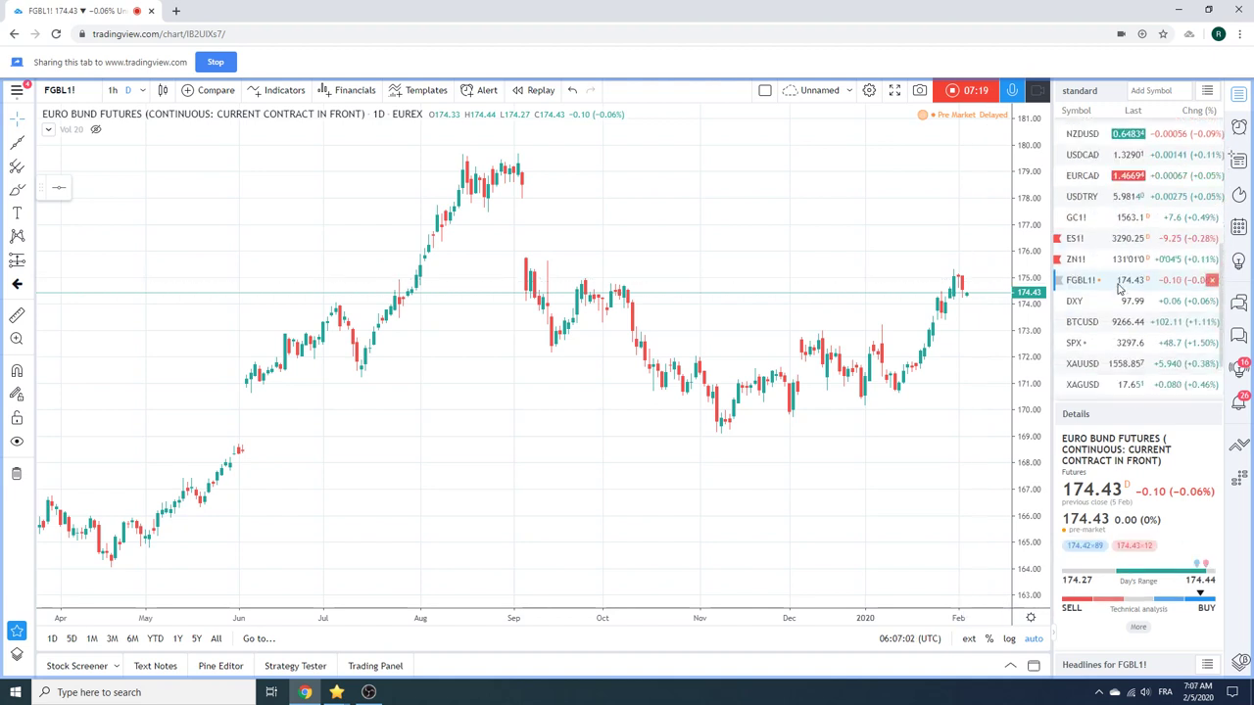
scroll(1120, 285, "up", 2)
scroll(1120, 285, "down", 3)
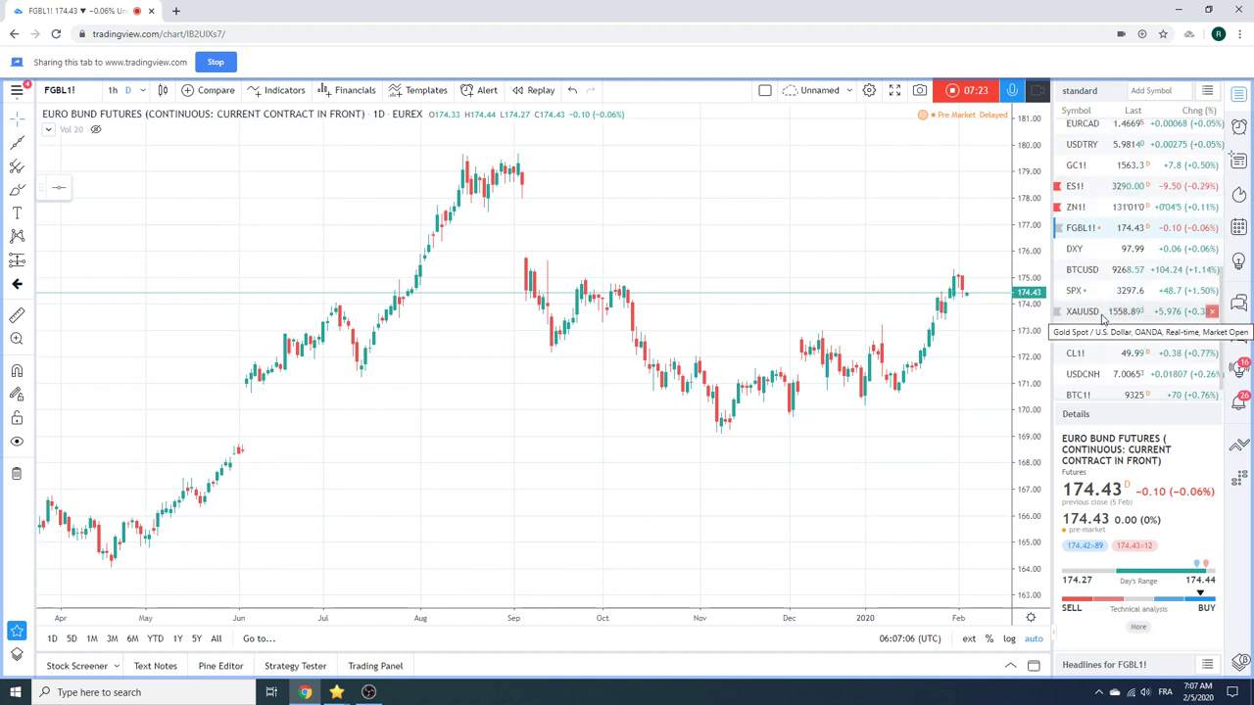
Switch the main chart to the XAUUSD gold daily chart and review the watchlist.
left_click(1095, 320)
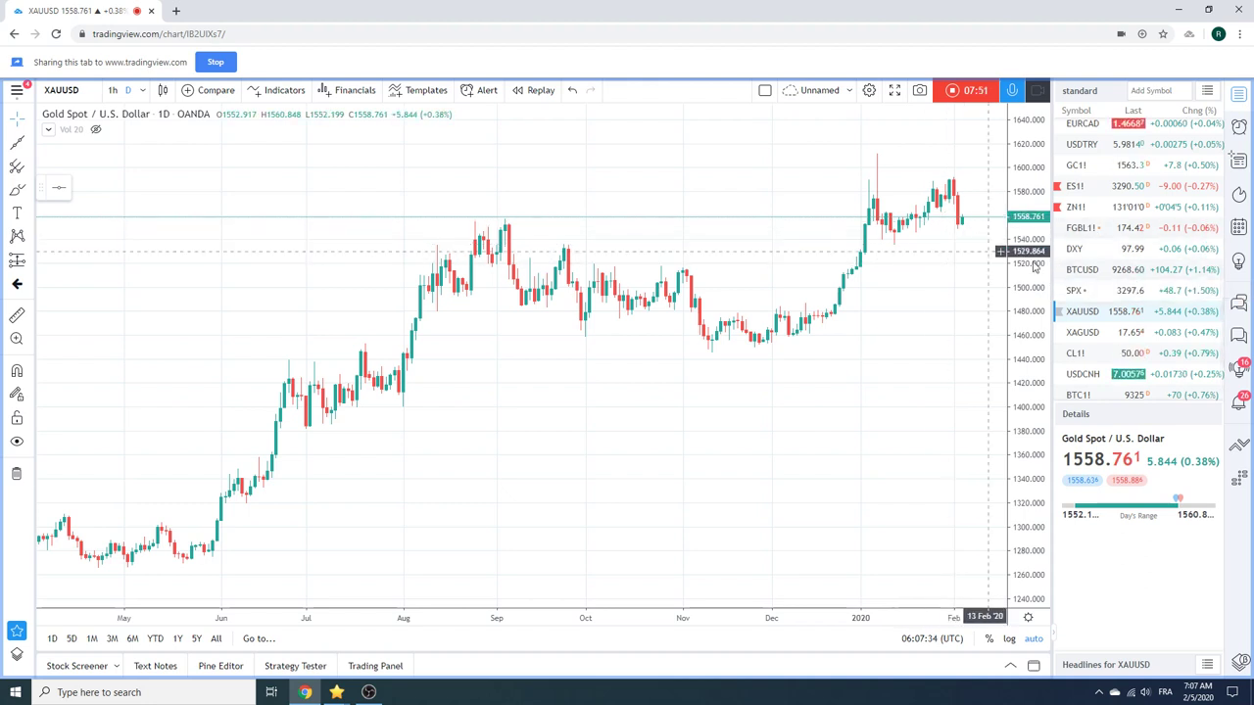
scroll(1127, 279, "up", 3)
scroll(1122, 289, "up", 3)
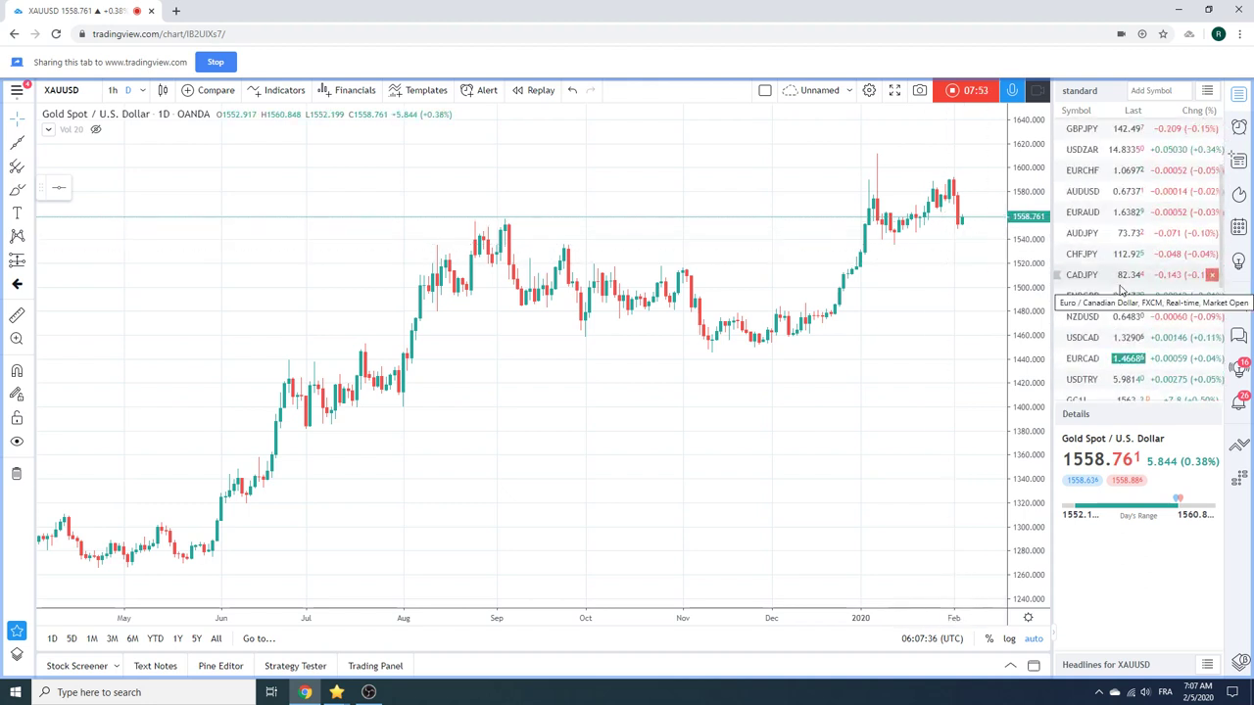
scroll(1136, 306, "up", 3)
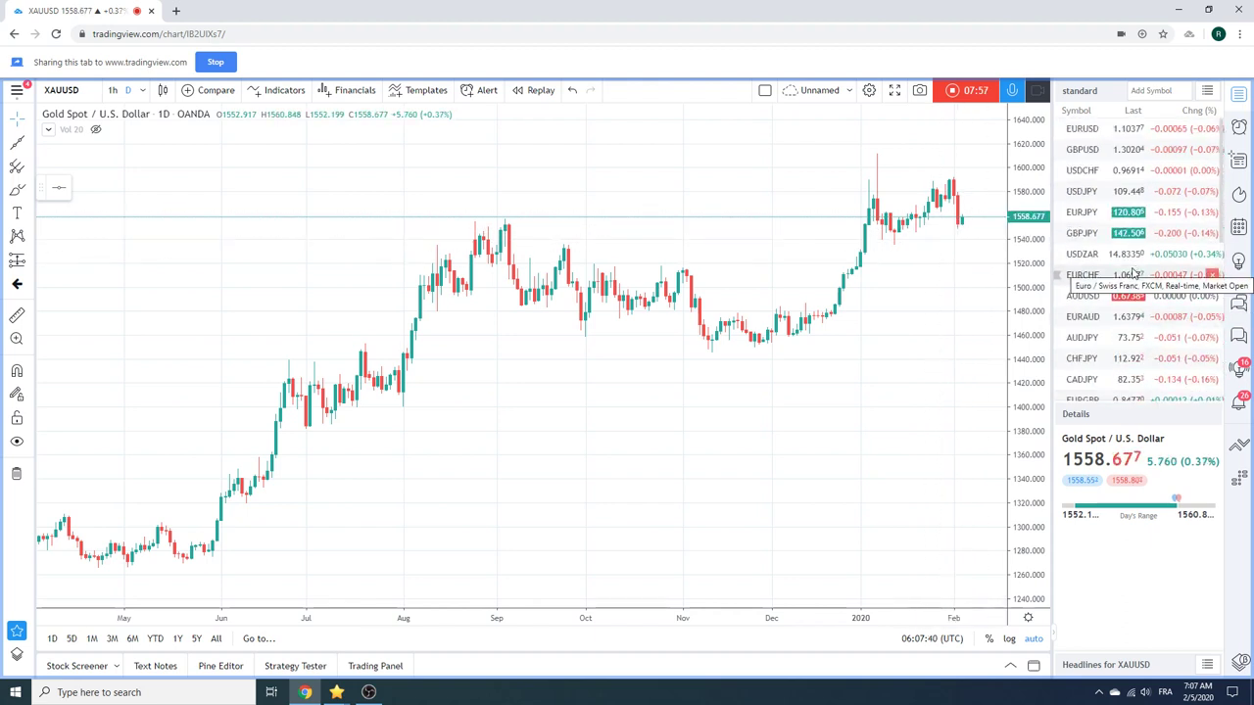
Scroll down the watchlist and load the BTCUSD Bitcoin daily chart.
scroll(1151, 220, "down", 2)
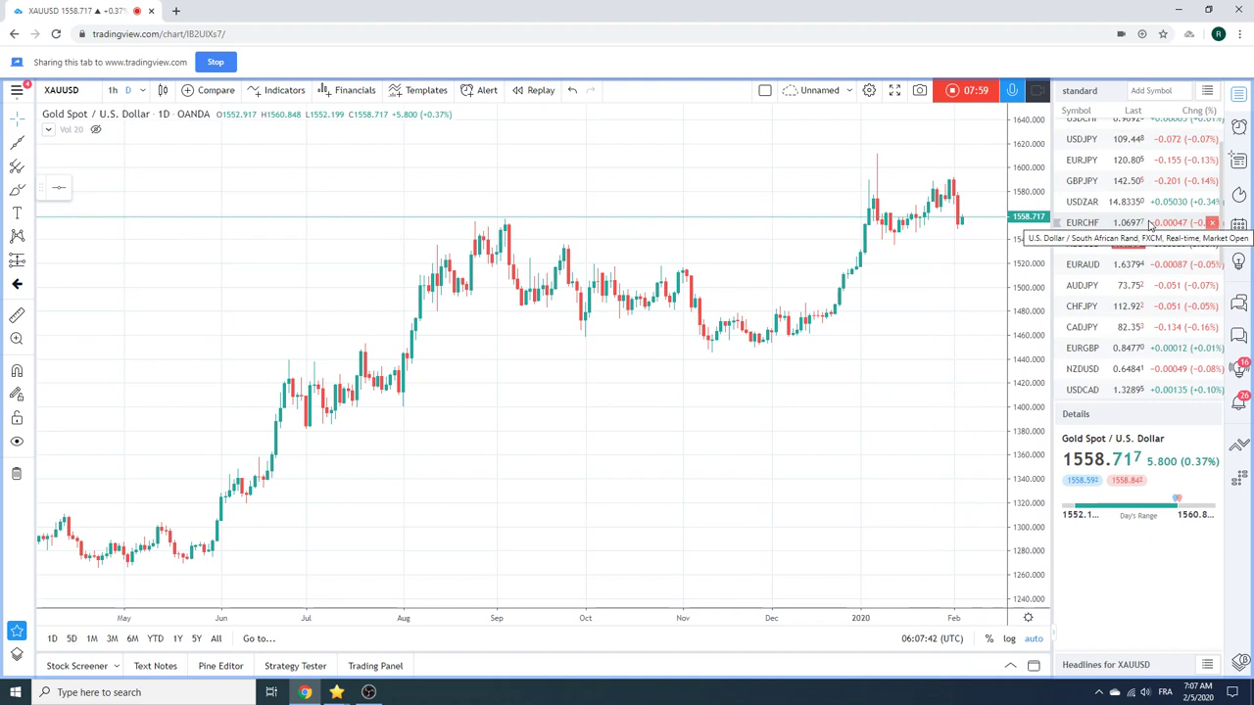
scroll(1088, 223, "down", 2)
scroll(1087, 223, "down", 2)
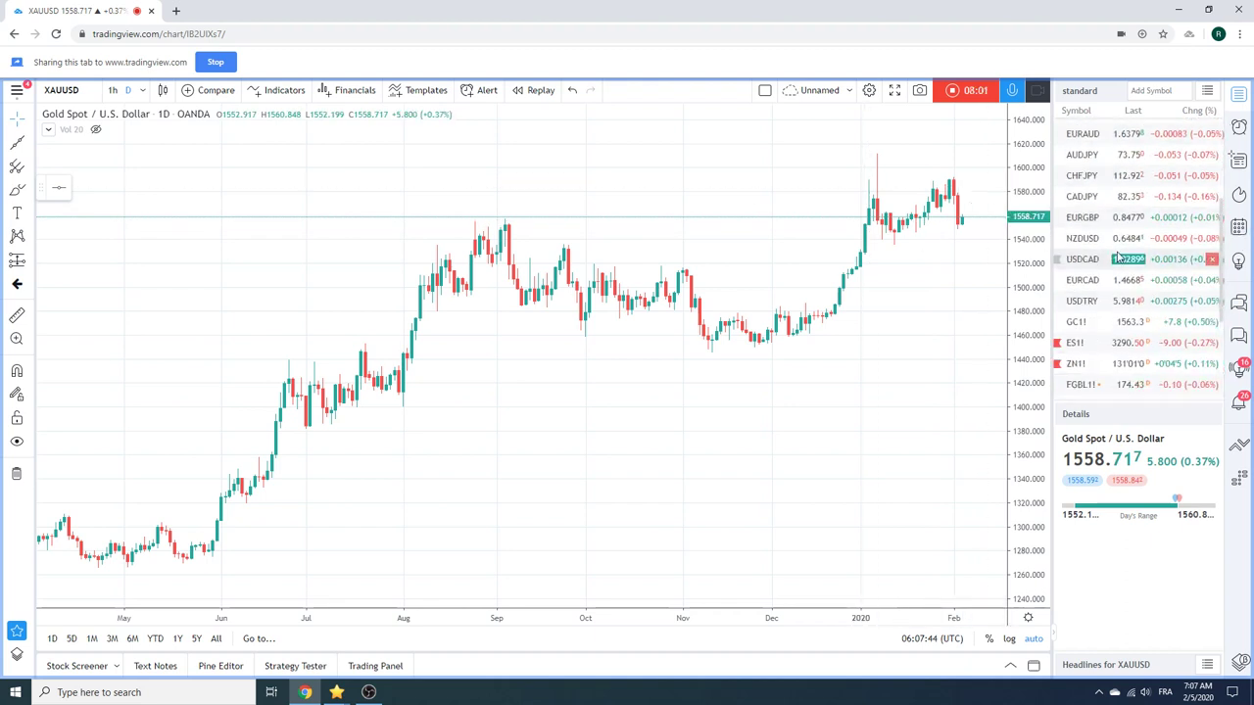
scroll(1117, 260, "down", 1)
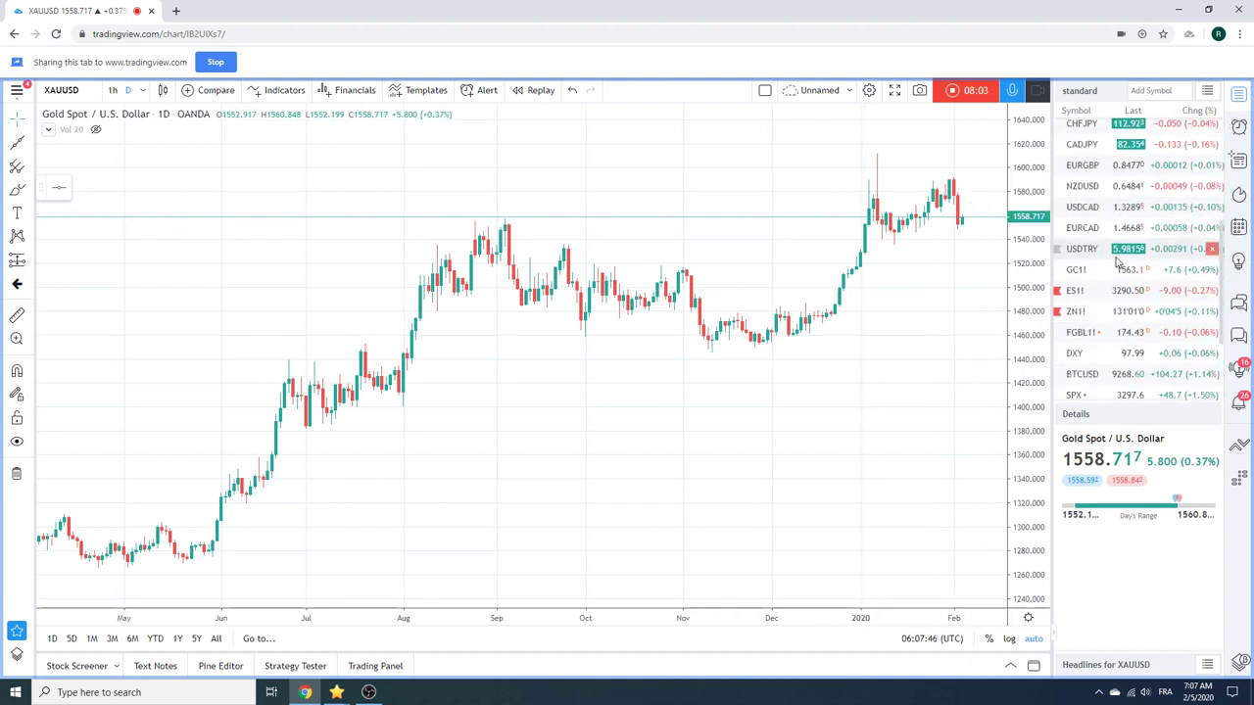
left_click(1083, 375)
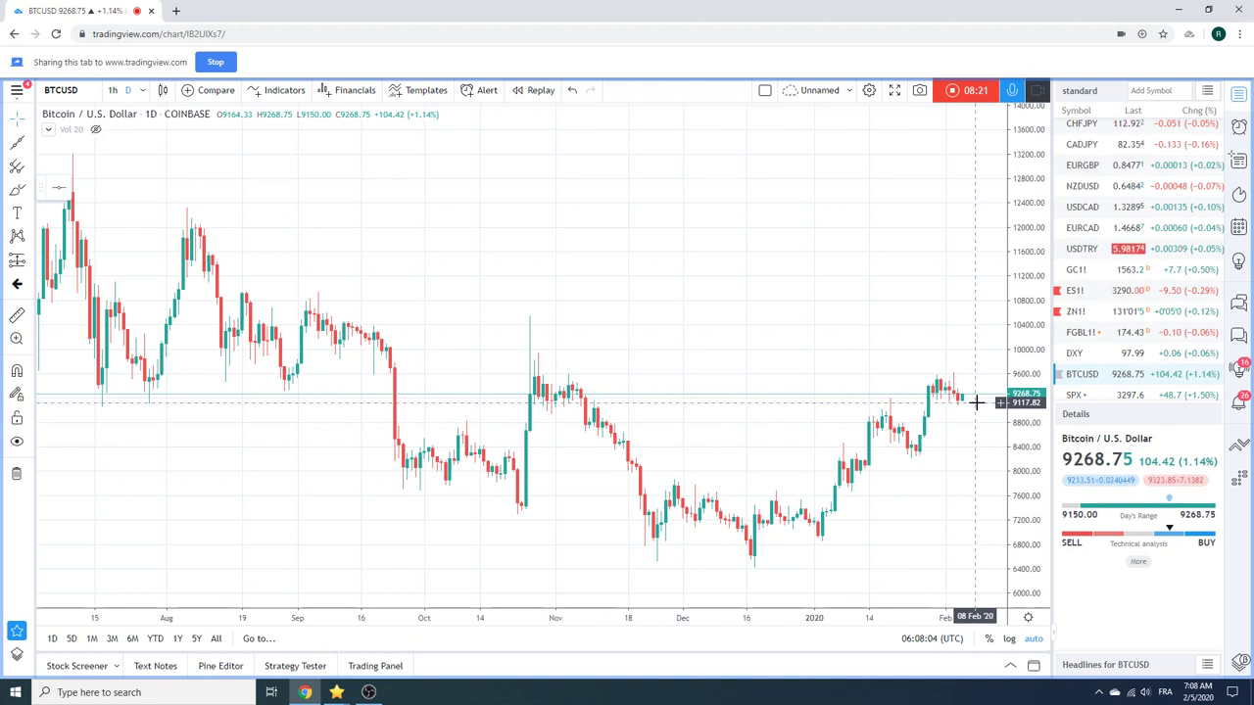
Switch the main chart to the S&P 500 Index (SPX) daily chart.
left_click(1073, 393)
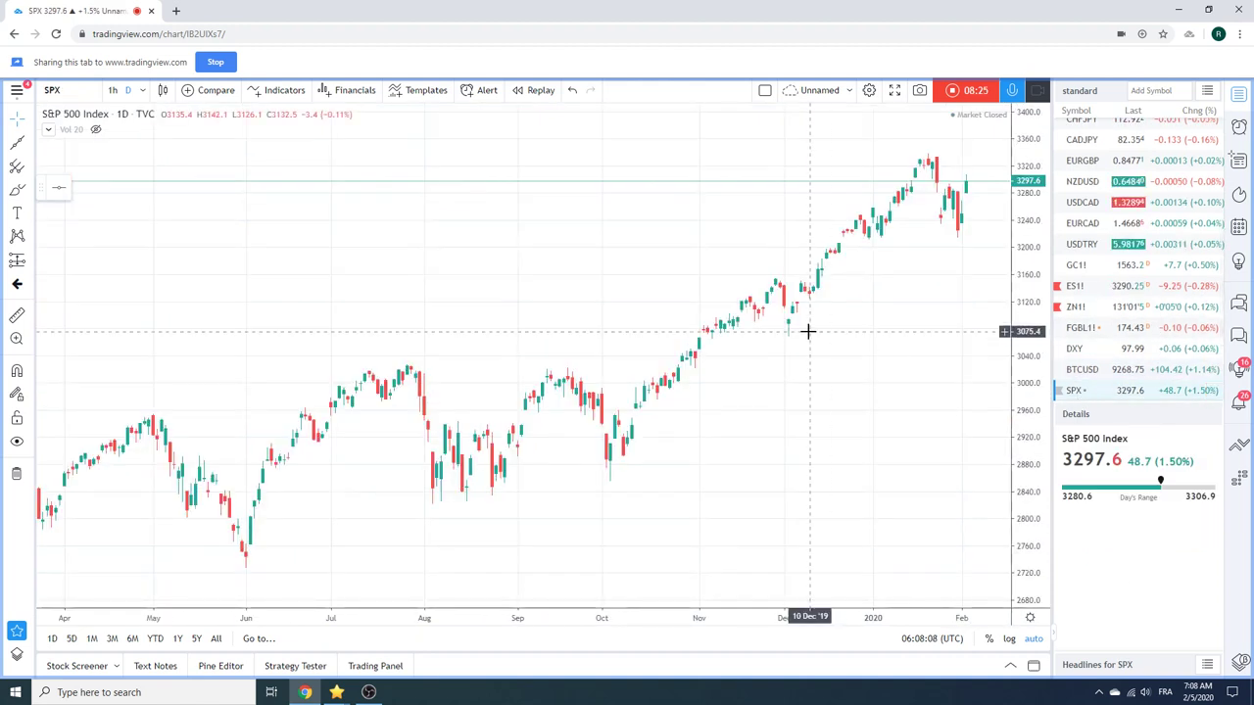
Review the SPX daily chart, then stop recording to open the Preview Video Idea window.
scroll(1107, 328, "up", 4)
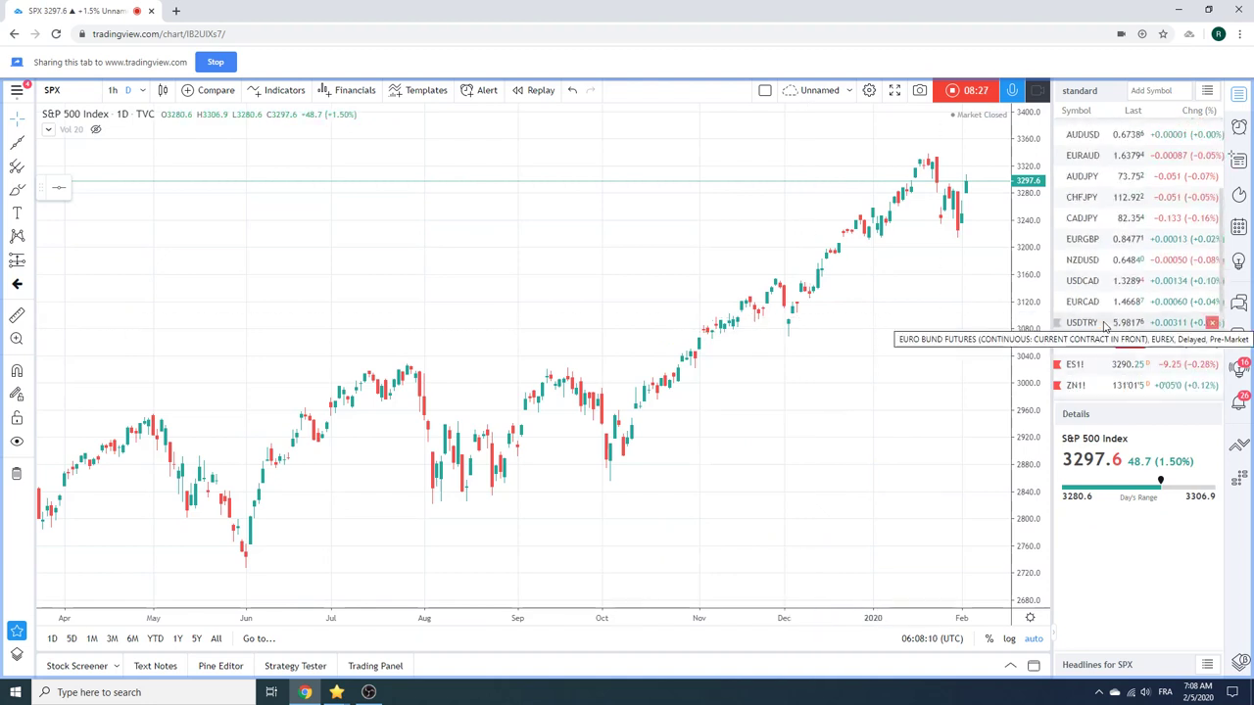
scroll(1124, 323, "up", 1)
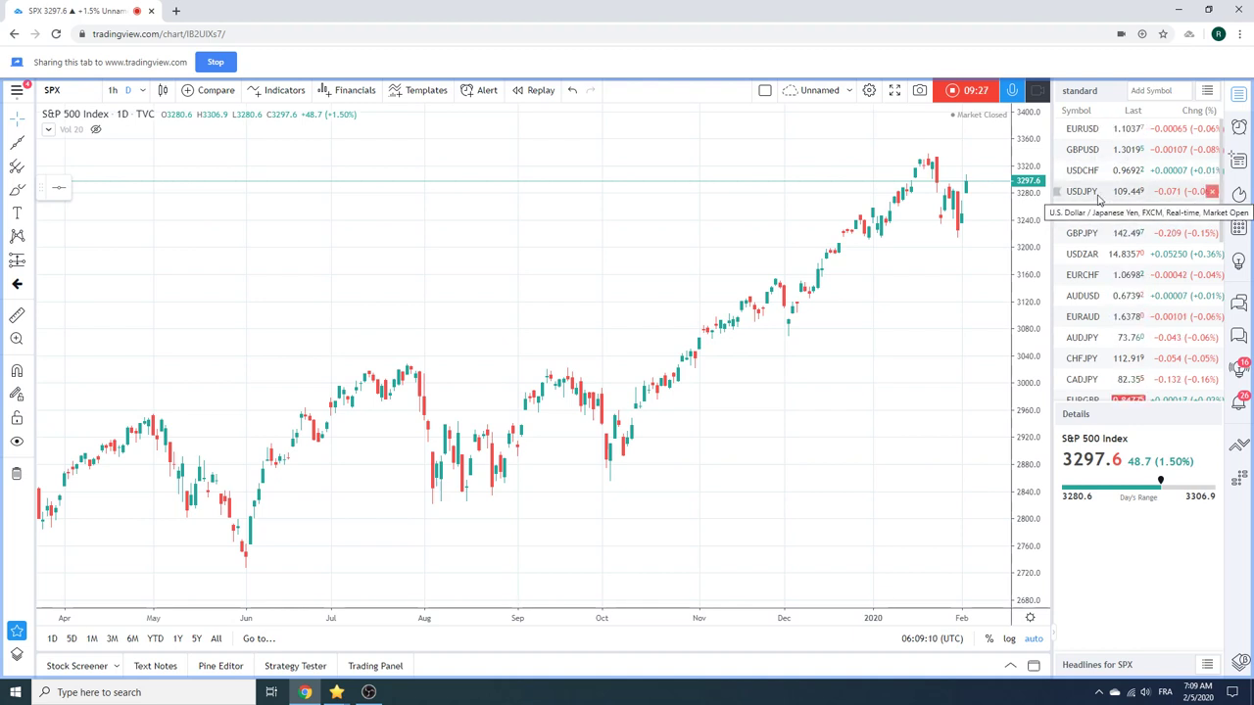
scroll(1097, 199, "down", 4)
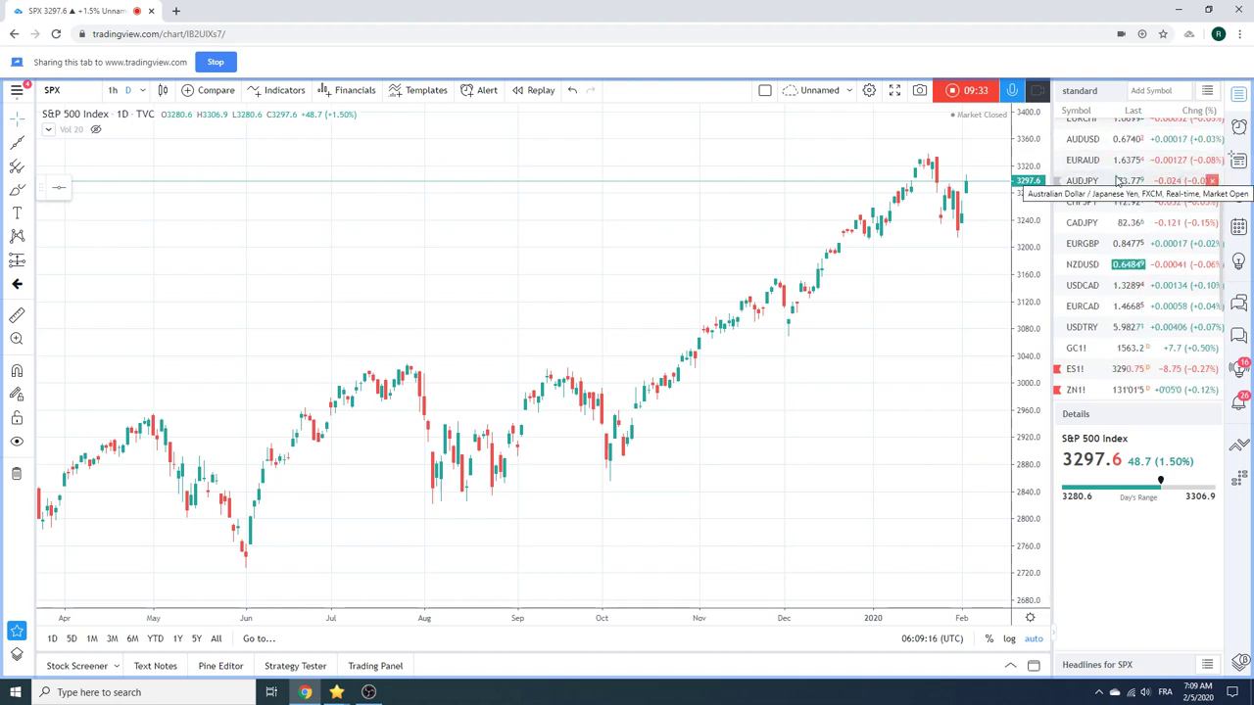
scroll(1117, 183, "down", 2)
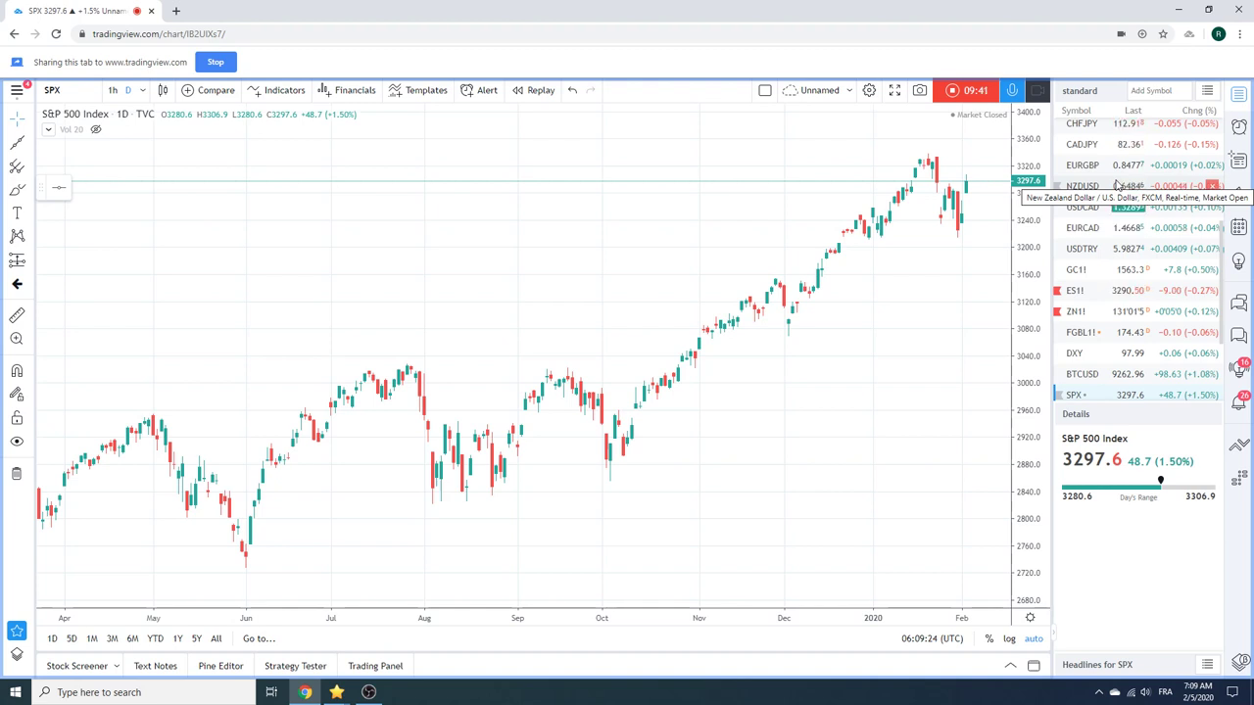
scroll(1117, 184, "down", 1)
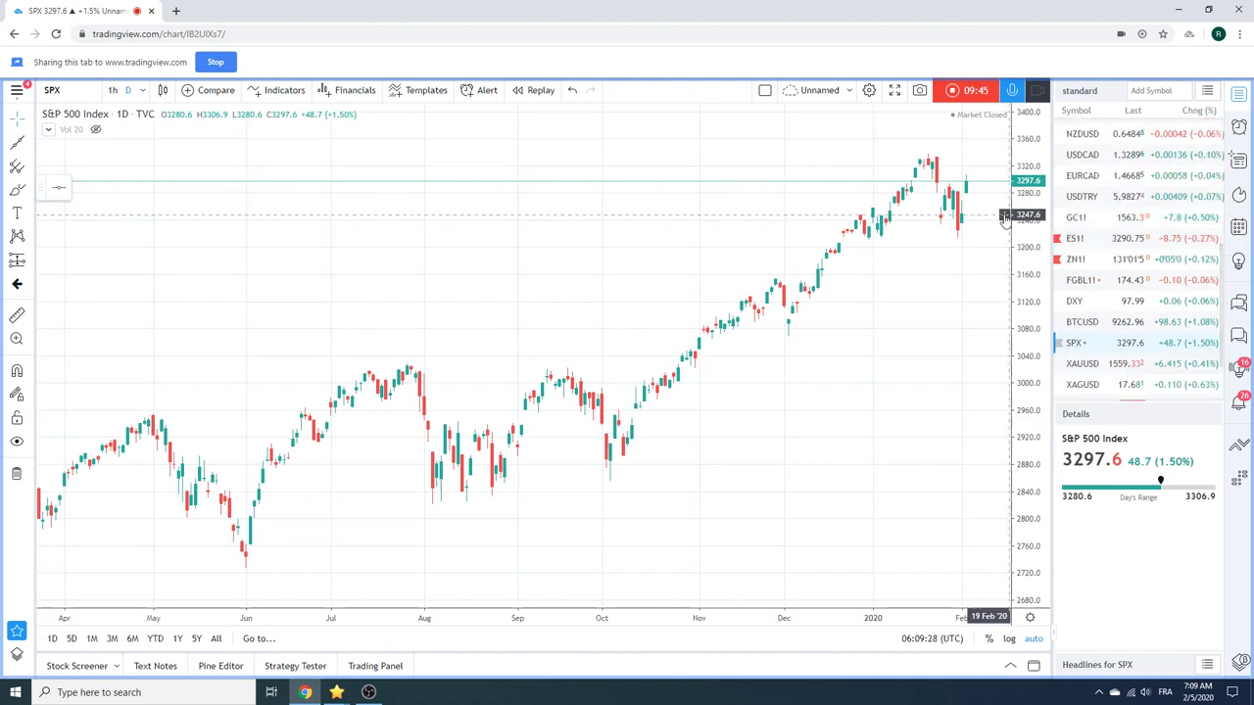
left_click(954, 95)
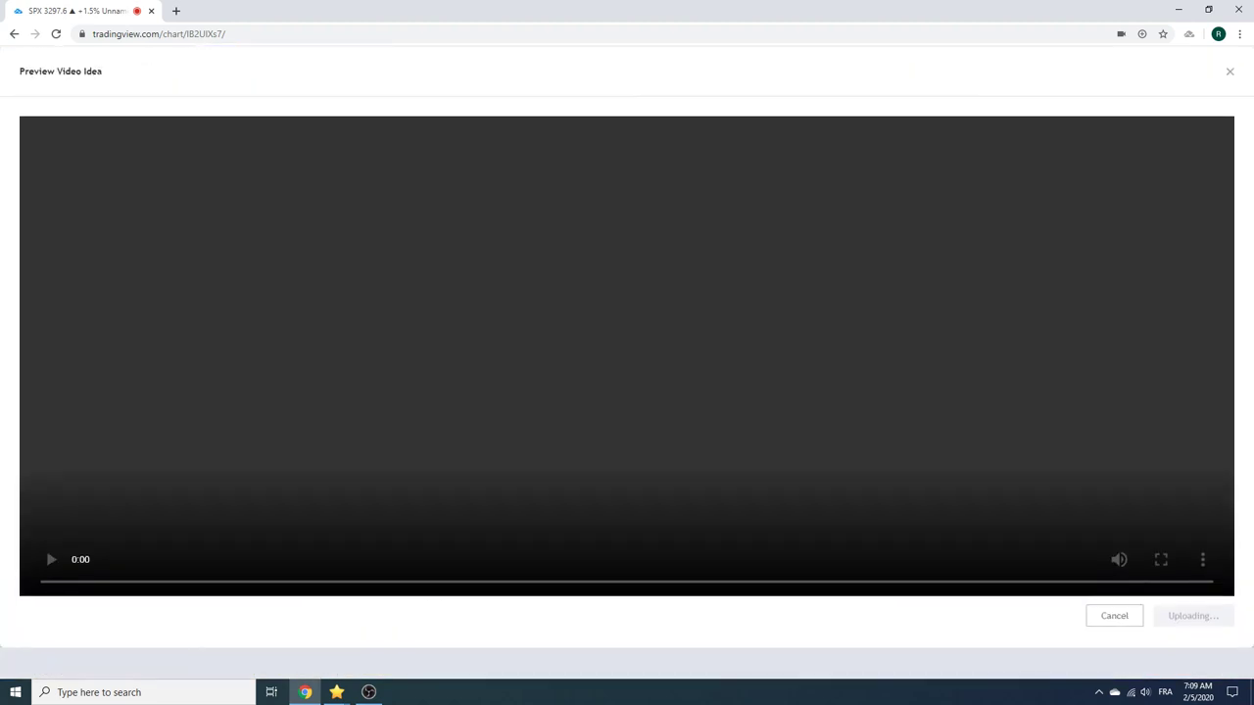